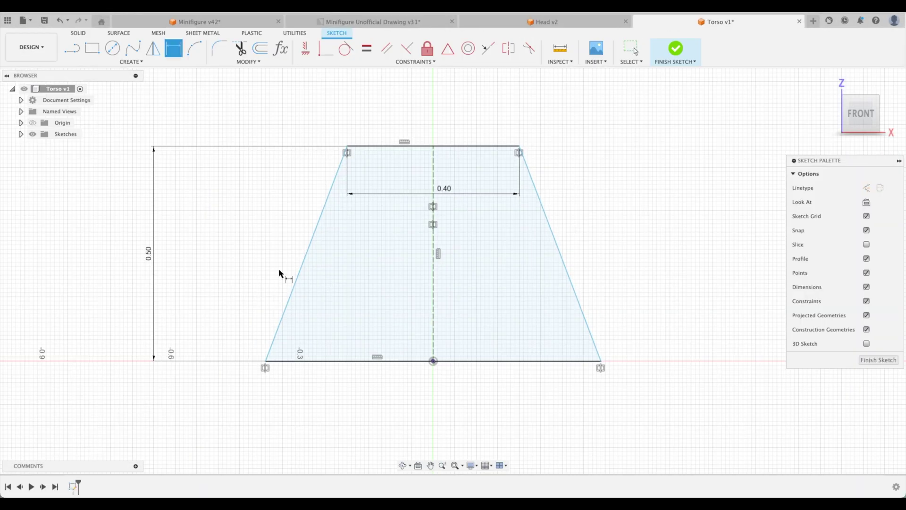
pyautogui.click(298, 276)
pyautogui.click(345, 362)
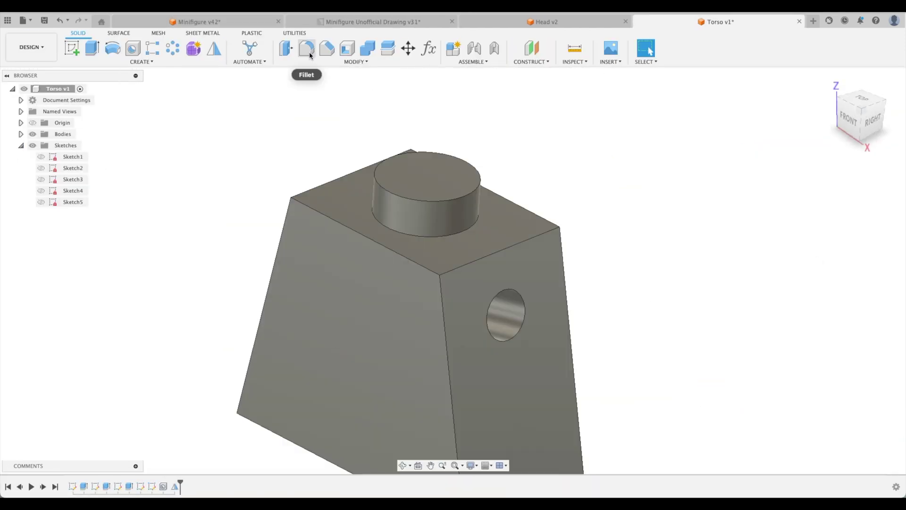
pyautogui.click(306, 48)
pyautogui.click(325, 227)
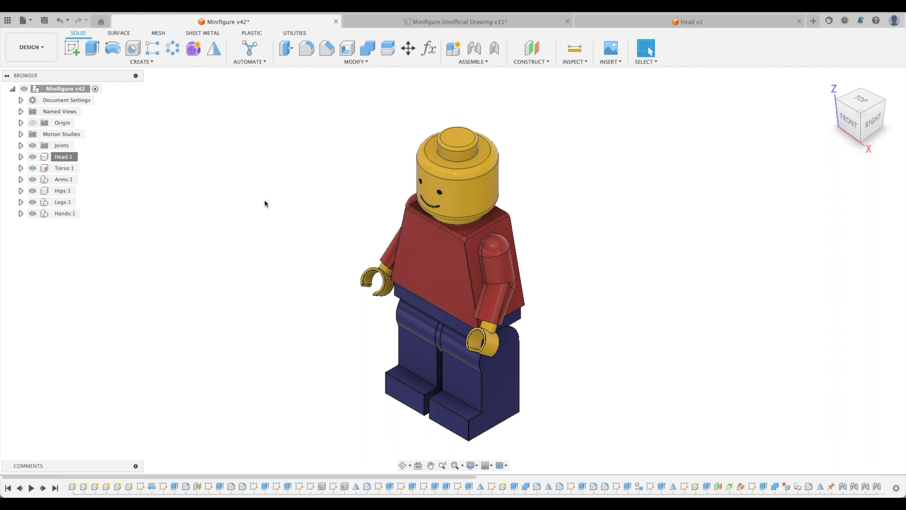
# - Isolate the Torso component in the minifigure assembly and inspect it in the home view
pyautogui.rightClick(71, 169)
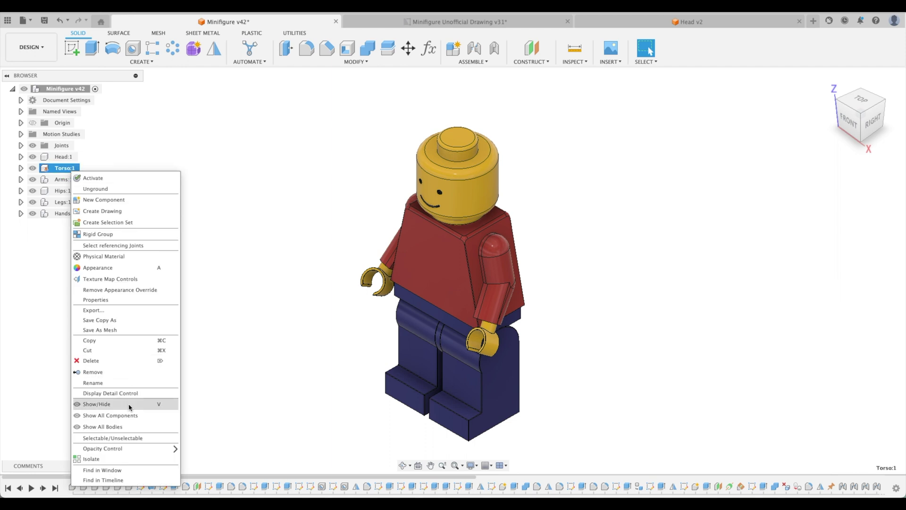
pyautogui.click(120, 463)
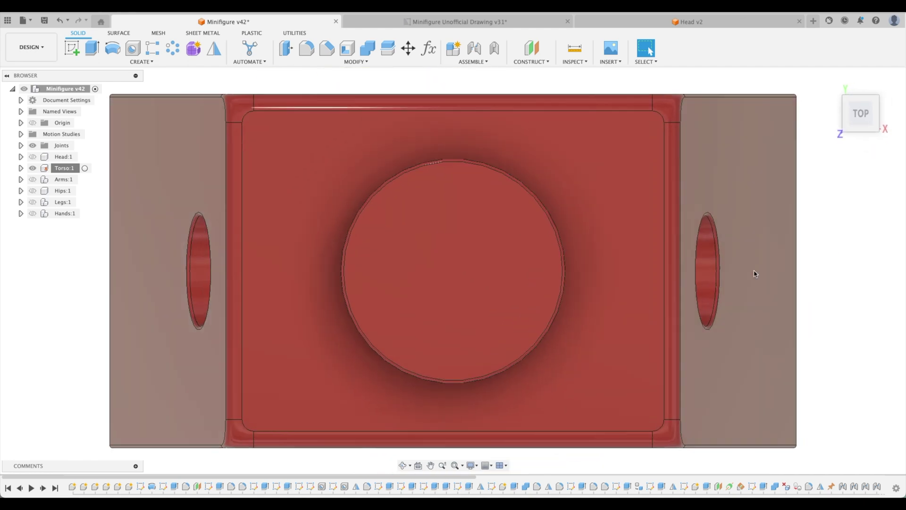
pyautogui.click(830, 81)
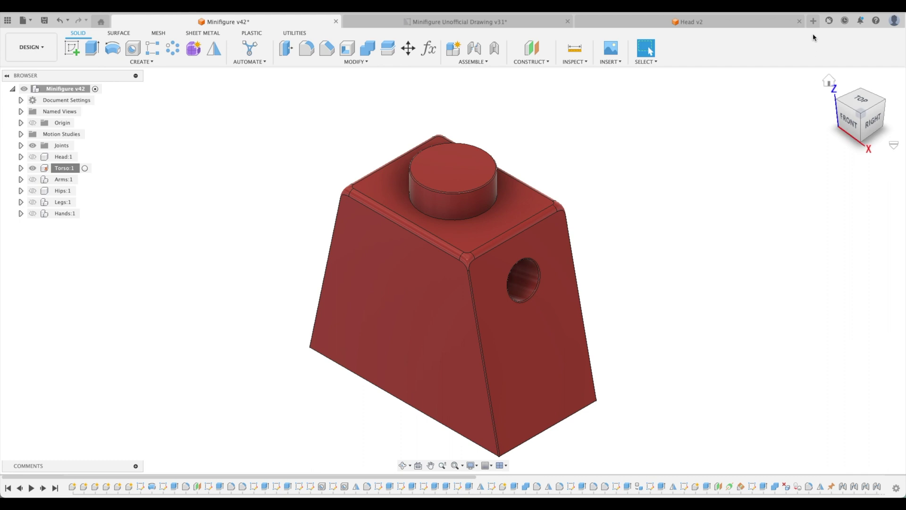
# - Create a new design and save it as Torso
pyautogui.click(814, 21)
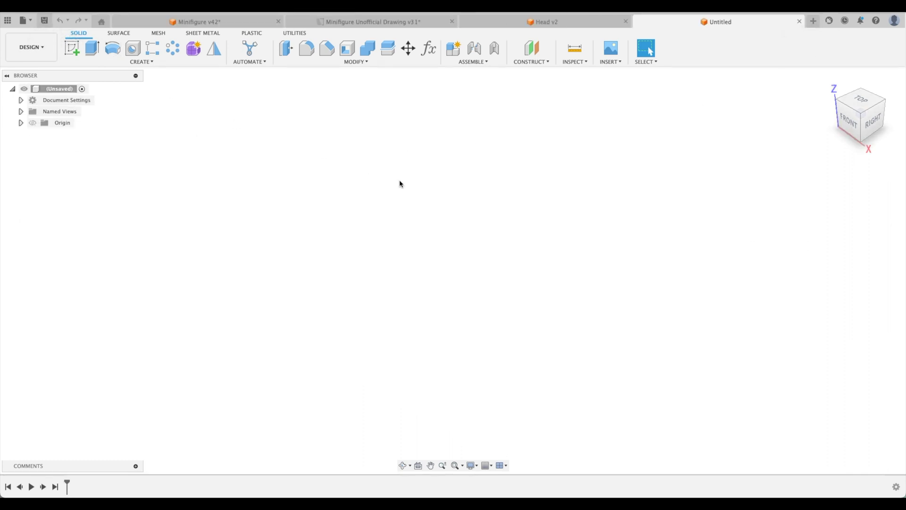
pyautogui.press('super+s')
pyautogui.write('Torso')
pyautogui.press('Return')
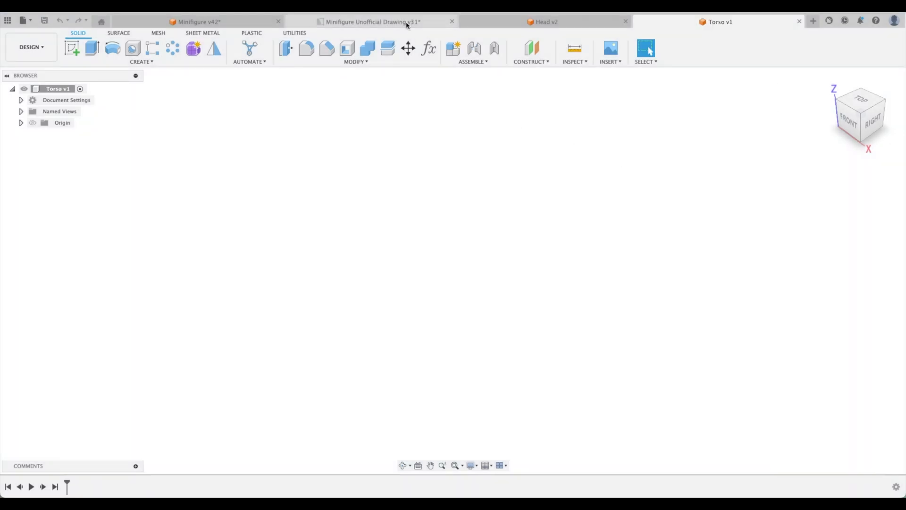
# - Examine the dimensions in the top, section B-B and bottom views on the Torso sheet of the minifigure drawing
pyautogui.click(416, 22)
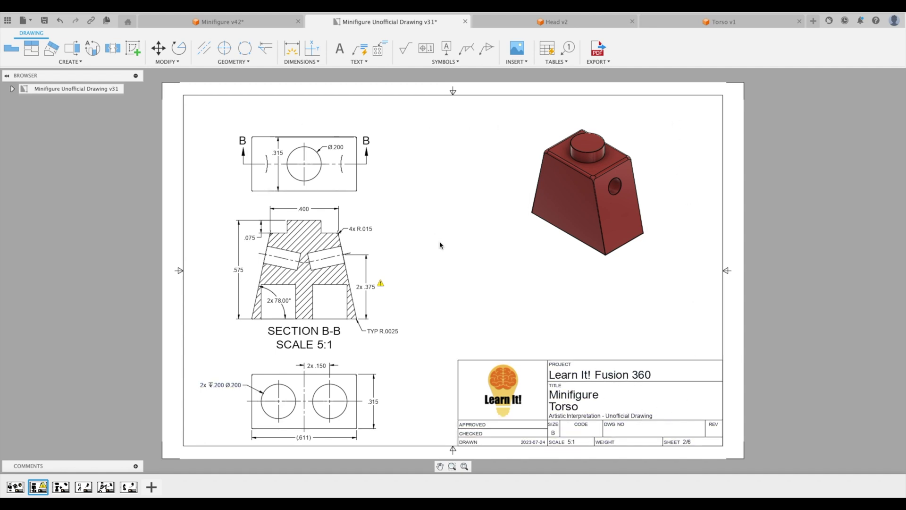
pyautogui.scroll(5, 359, 283)
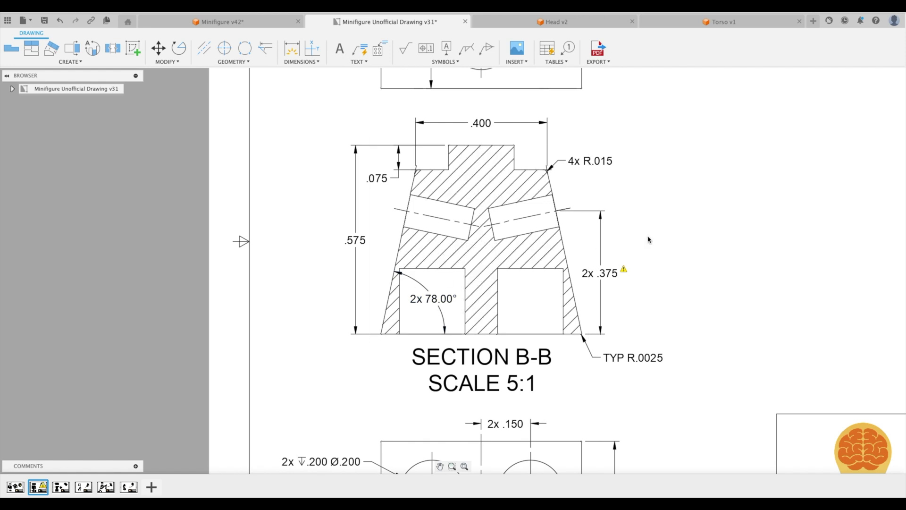
pyautogui.scroll(-2, 699, 260)
pyautogui.scroll(4, 699, 260)
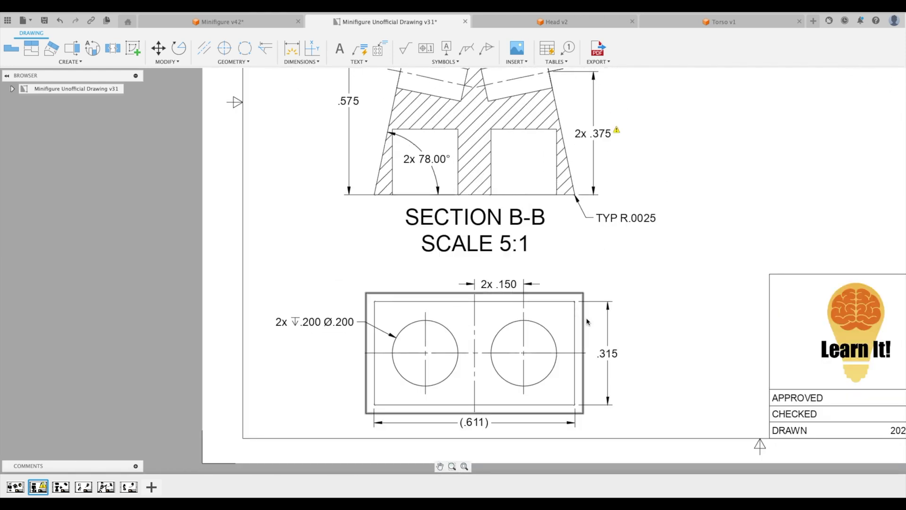
pyautogui.scroll(1, 649, 254)
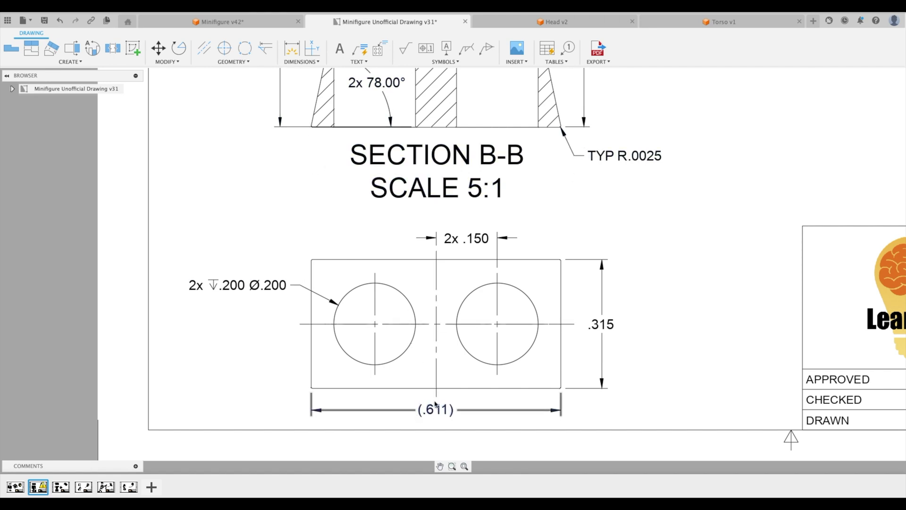
pyautogui.scroll(-4, 712, 192)
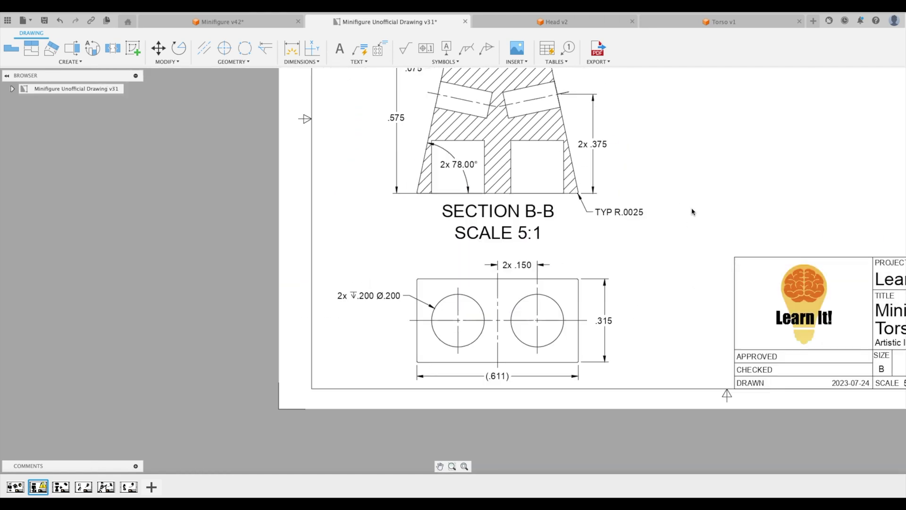
pyautogui.moveTo(692, 212); pyautogui.dragTo(686, 245, button='middle')
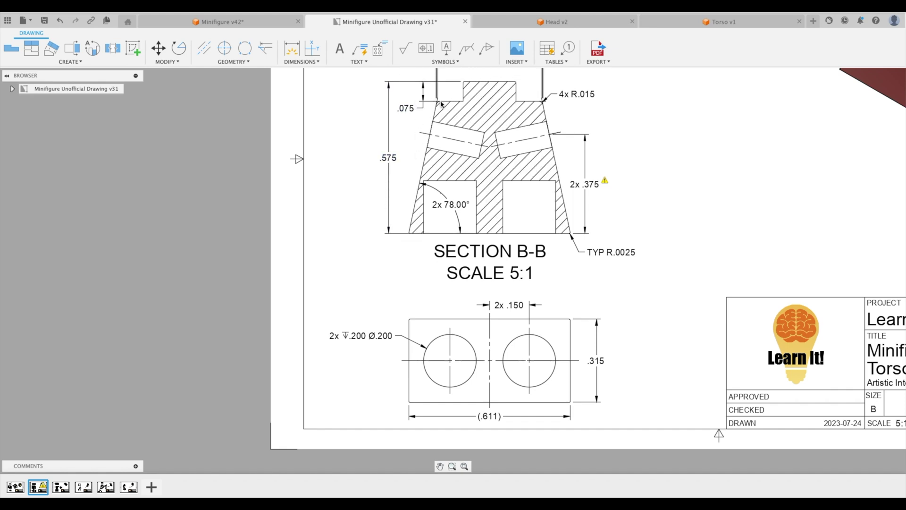
pyautogui.moveTo(626, 71); pyautogui.dragTo(633, 204, button='middle')
pyautogui.scroll(2, 633, 198)
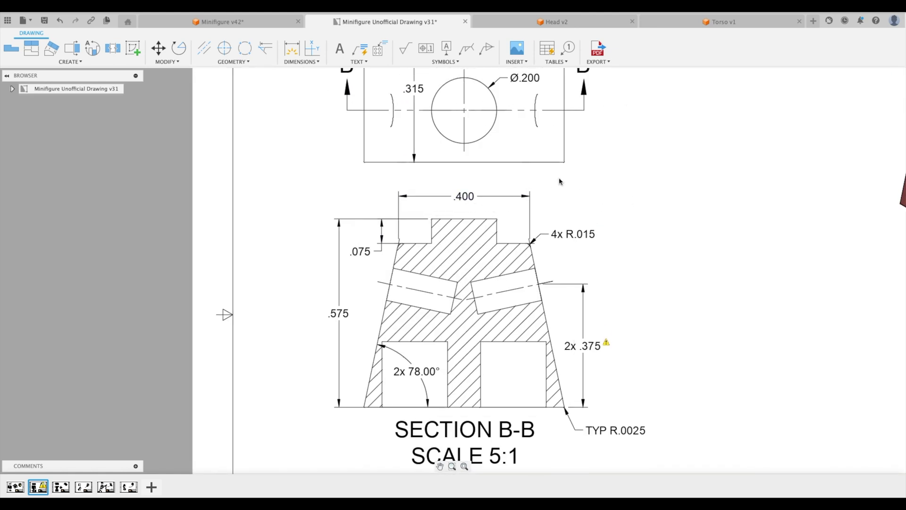
# - In the Torso design, start a sketch on the front plane and draw a 0.50 in vertical line up from the origin
pyautogui.click(708, 23)
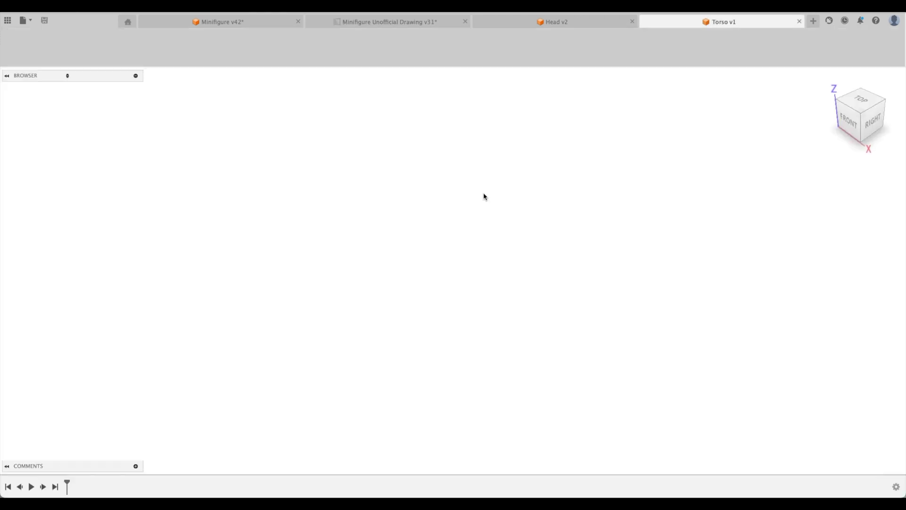
pyautogui.click(72, 47)
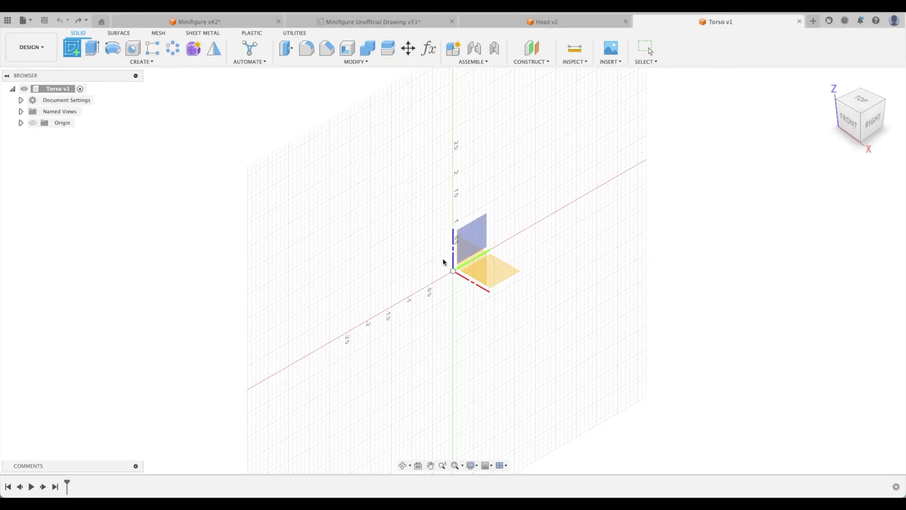
pyautogui.click(465, 261)
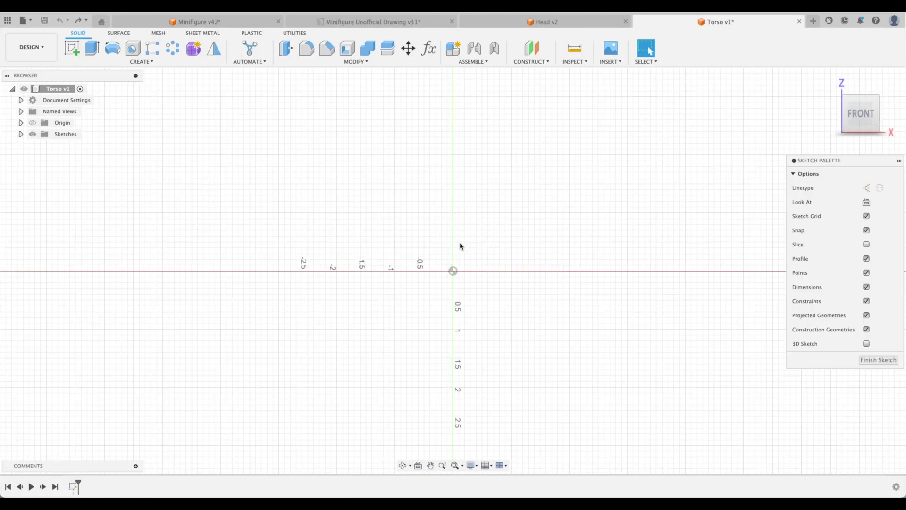
pyautogui.click(453, 271)
pyautogui.click(453, 242)
pyautogui.press('Escape')
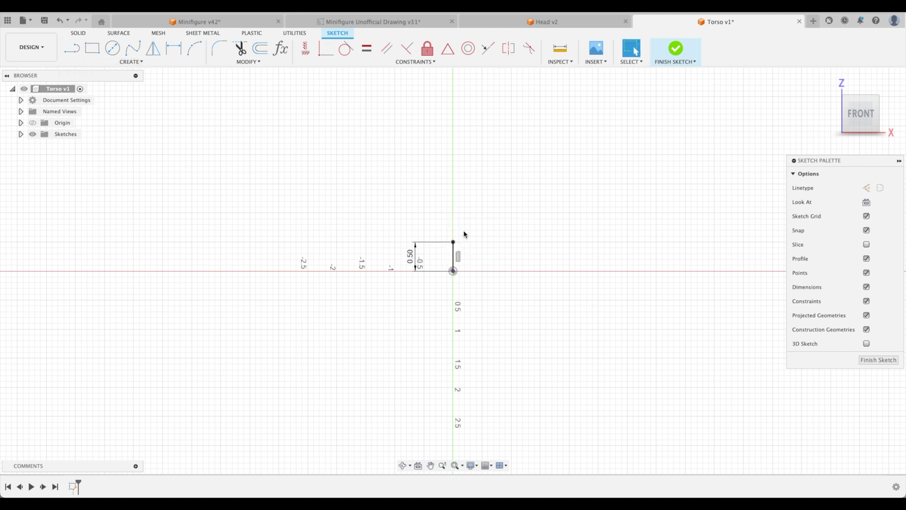
# - Convert the vertical line to a construction line
pyautogui.scroll(6, 473, 283)
pyautogui.moveTo(453, 236)
pyautogui.mouseDown(button='middle')
pyautogui.moveTo(526, 295)
pyautogui.moveTo(596, 330)
pyautogui.mouseUp(button='middle')
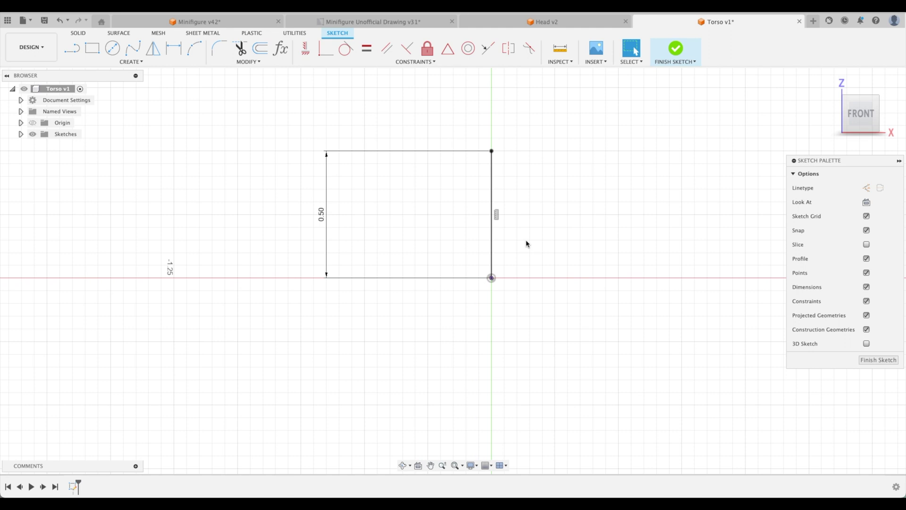
pyautogui.click(496, 233)
pyautogui.press('x')
pyautogui.scroll(2, 259, 101)
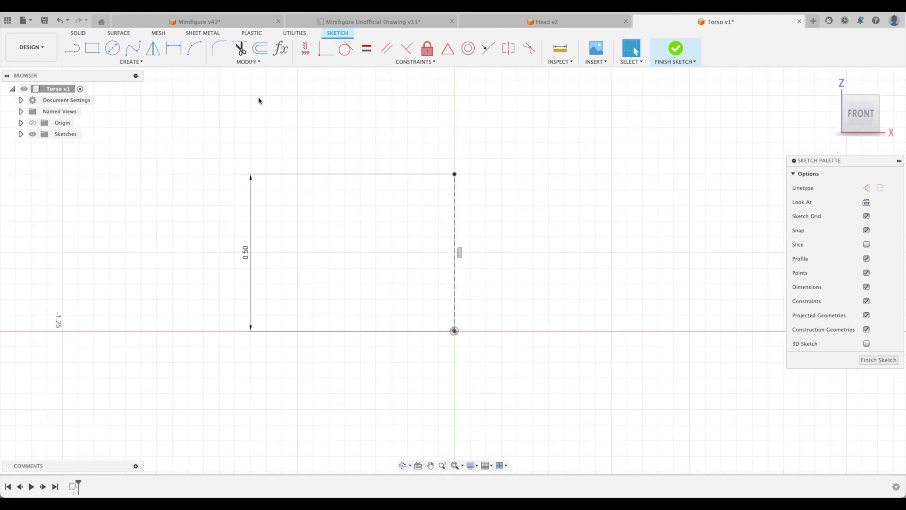
# - Draw a 0.4 in horizontal line crossing the construction line just below its upper end
pyautogui.click(71, 48)
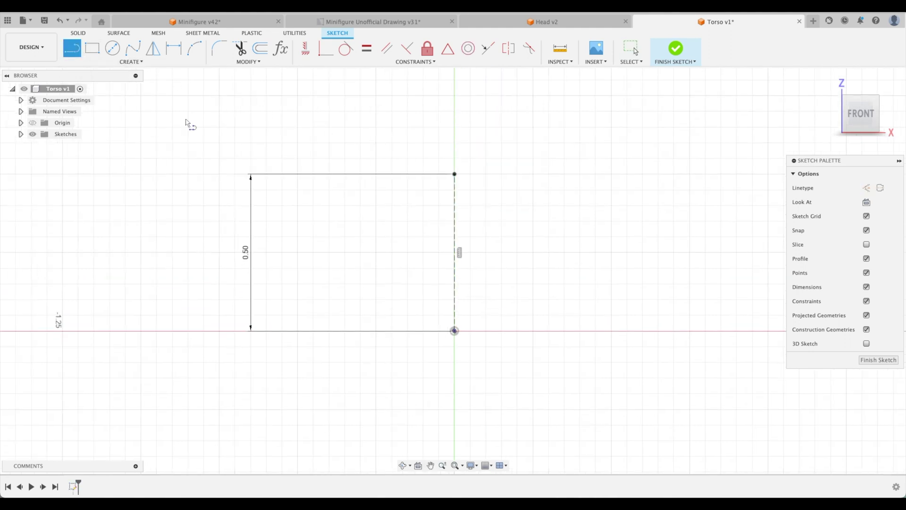
pyautogui.click(403, 197)
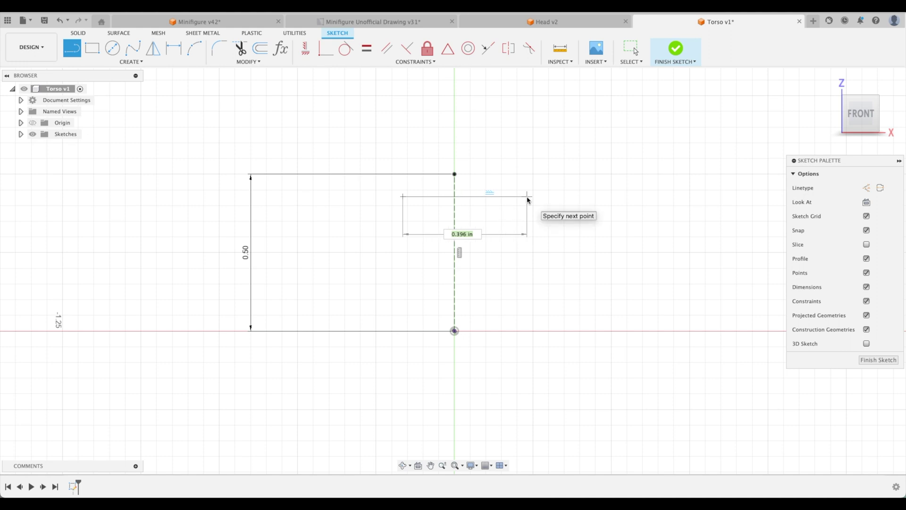
pyautogui.write('.4')
pyautogui.press('Return')
pyautogui.click(636, 49)
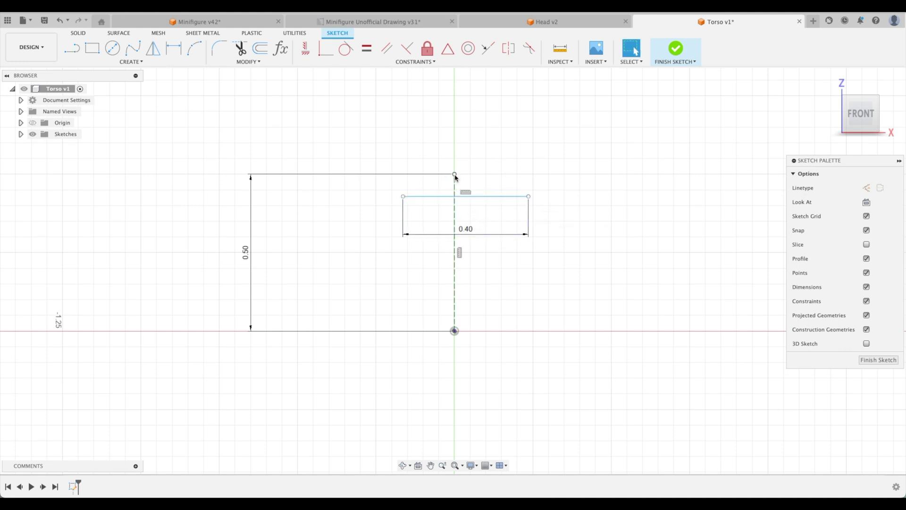
# - Make the 0.4 in horizontal line coincident with the upper endpoint of the construction line
pyautogui.click(455, 174)
pyautogui.click(326, 48)
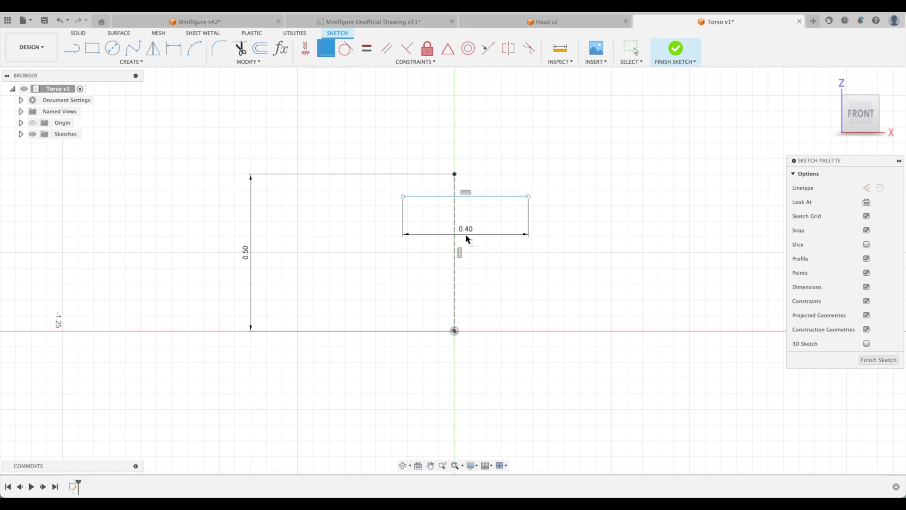
pyautogui.scroll(2, 512, 253)
pyautogui.click(324, 49)
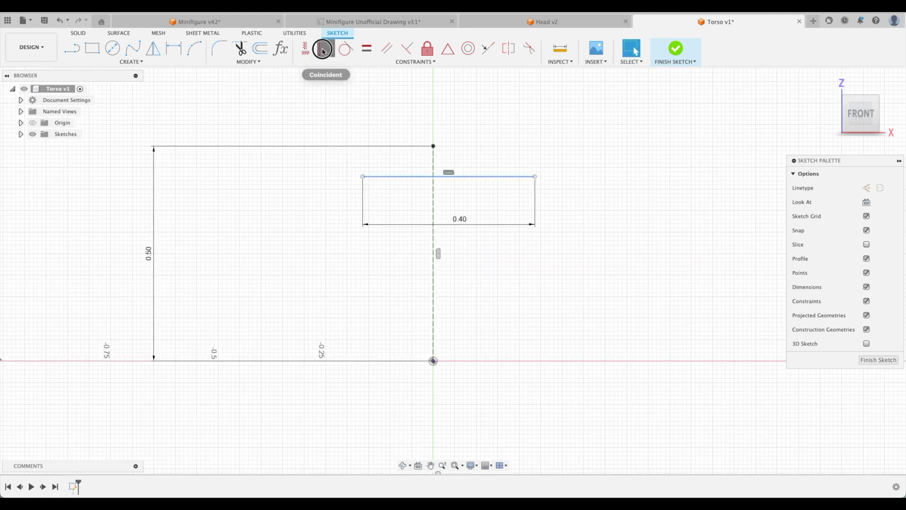
pyautogui.click(435, 147)
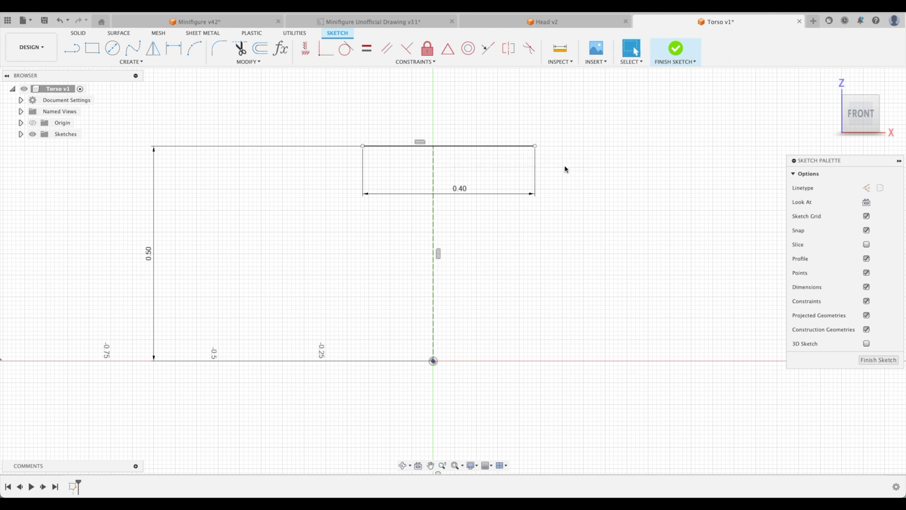
# - Make the endpoints of the upper horizontal line symmetric about the vertical construction line
pyautogui.click(509, 48)
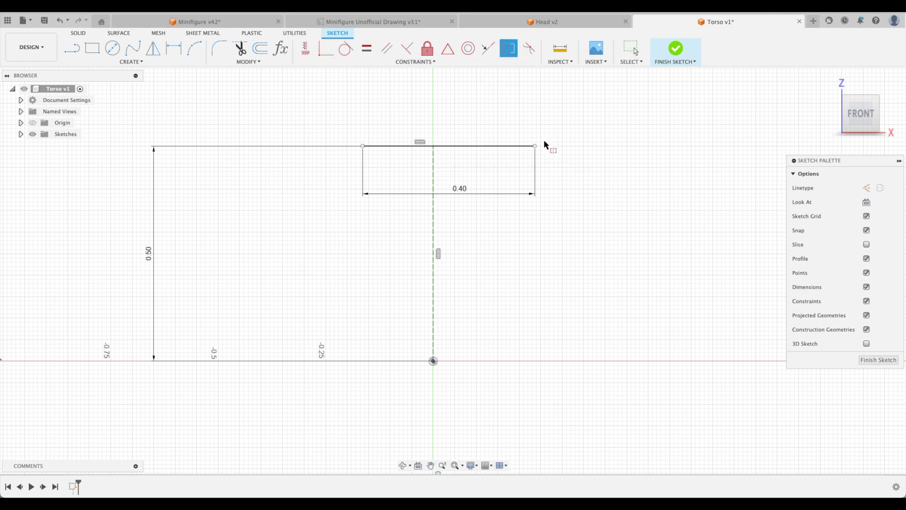
pyautogui.click(535, 146)
pyautogui.click(363, 145)
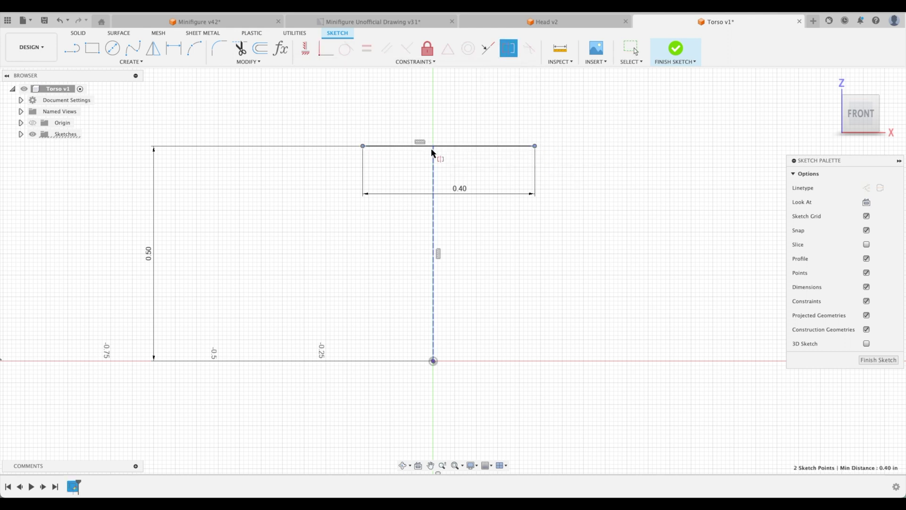
pyautogui.click(435, 160)
pyautogui.press('Escape')
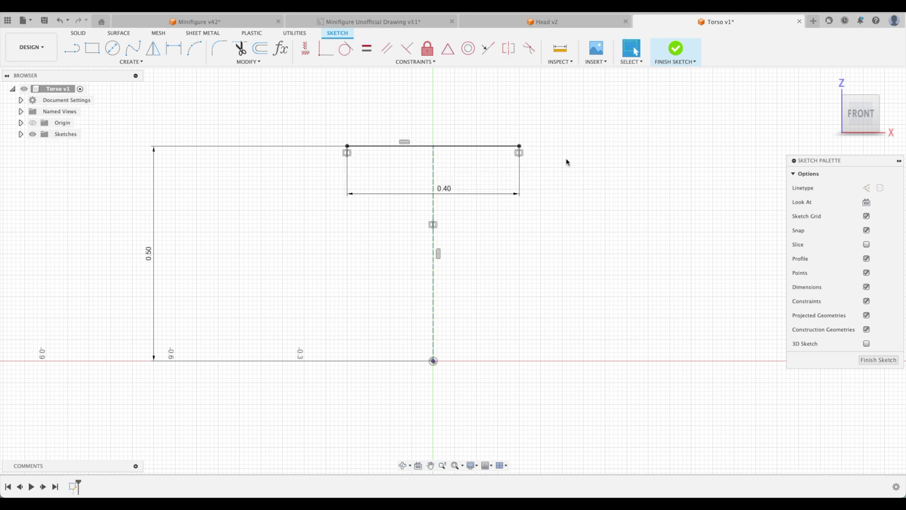
# - Draw a horizontal base line about 0.86 in long just below the origin
pyautogui.click(72, 47)
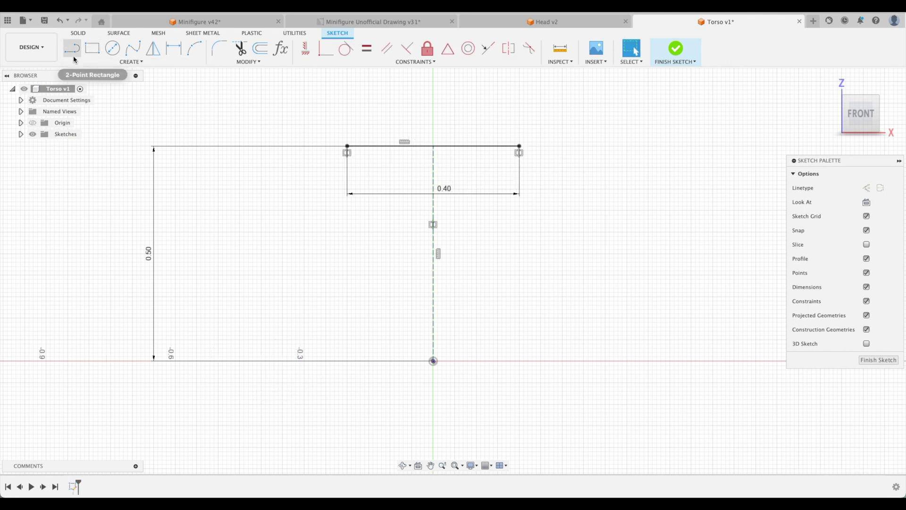
pyautogui.click(266, 391)
pyautogui.click(636, 390)
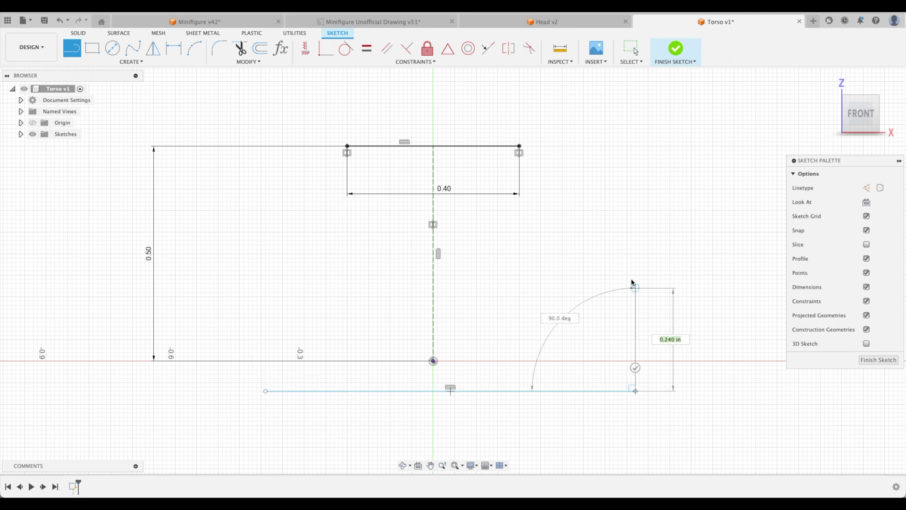
pyautogui.press('Escape')
# - Make the base line coincident with the sketch origin
pyautogui.click(326, 47)
pyautogui.click(466, 389)
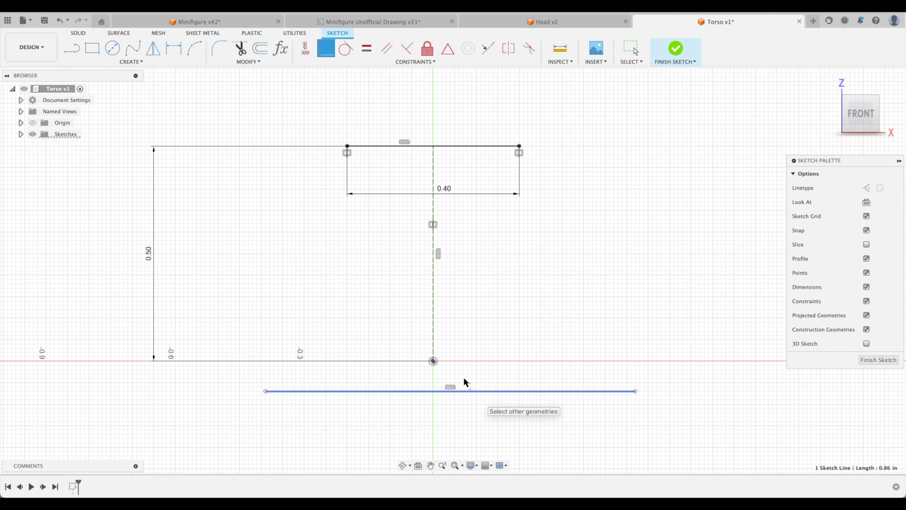
pyautogui.click(431, 362)
pyautogui.press('Escape')
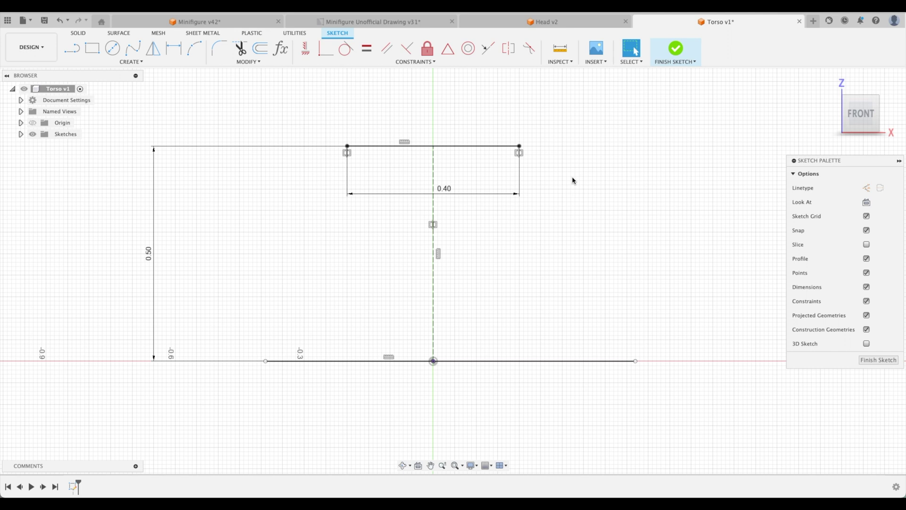
# - Make the endpoints of the base line symmetric about the vertical construction line
pyautogui.click(508, 48)
pyautogui.click(636, 361)
pyautogui.click(265, 362)
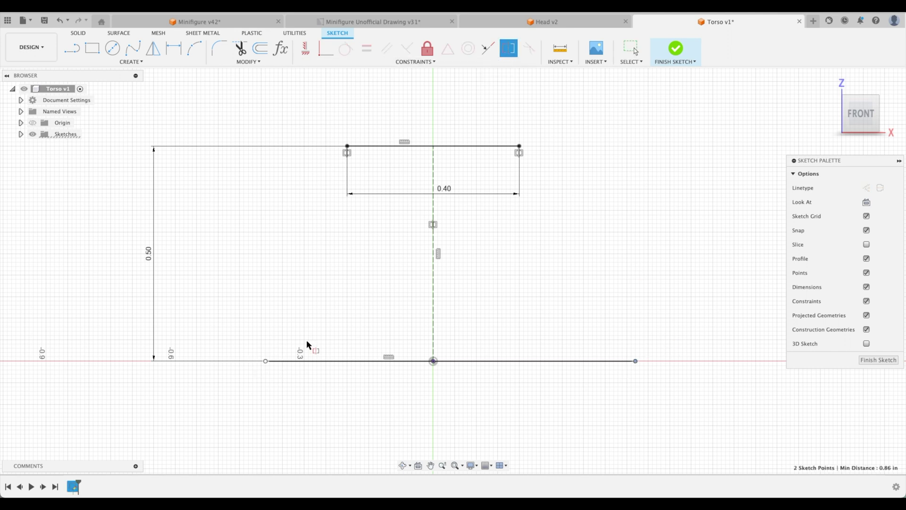
pyautogui.click(433, 306)
pyautogui.press('Escape')
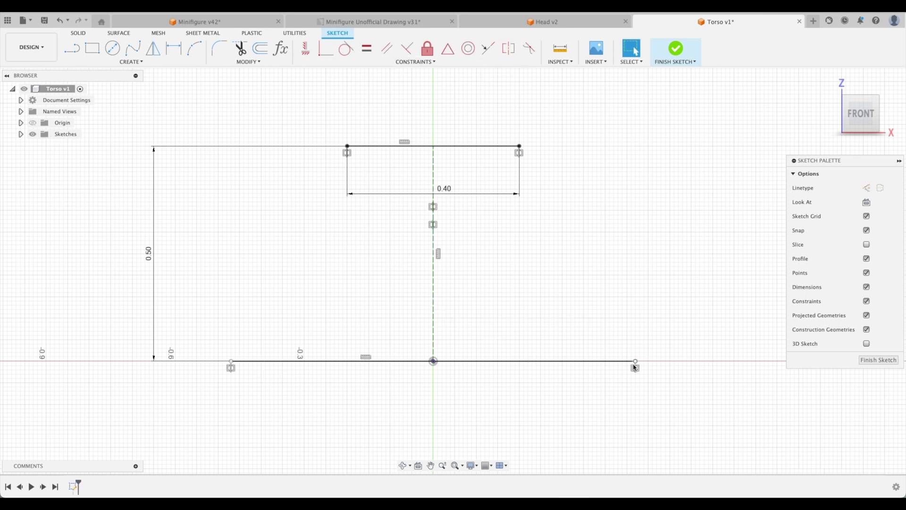
# - Shorten the base line to about 0.78 in and connect its endpoints to the upper line's endpoints with two slanted lines
pyautogui.moveTo(636, 361); pyautogui.dragTo(601, 361)
pyautogui.press('l')
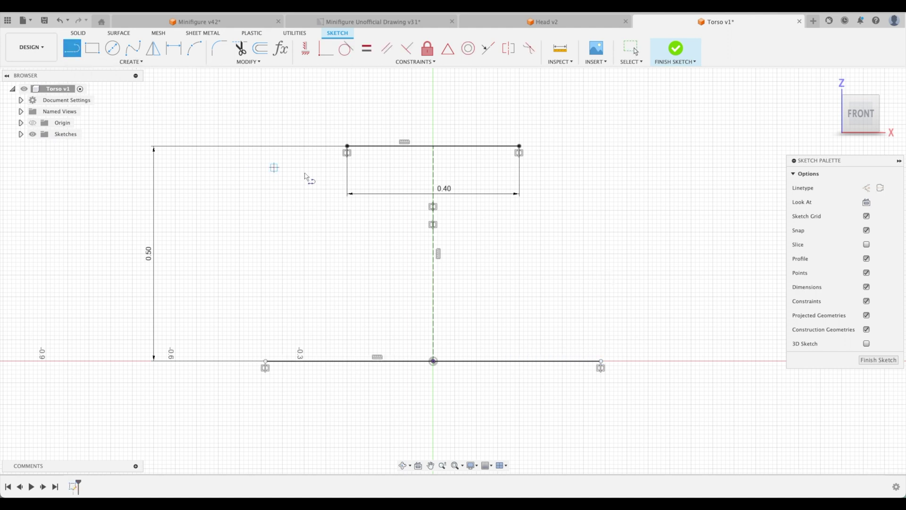
pyautogui.click(347, 152)
pyautogui.click(265, 362)
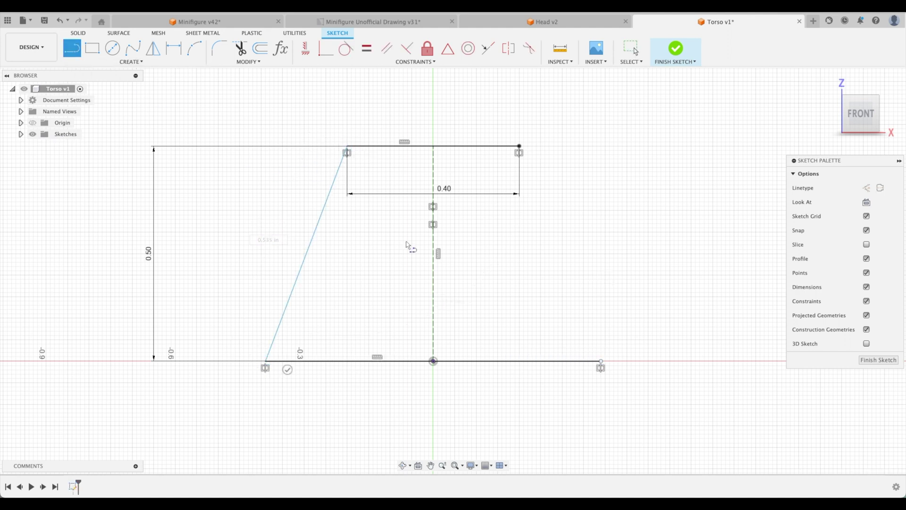
pyautogui.click(519, 146)
pyautogui.click(601, 362)
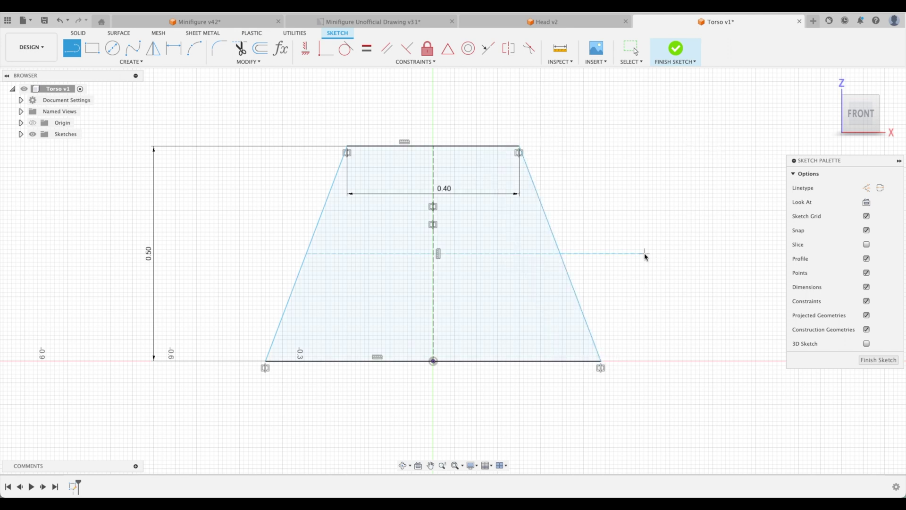
pyautogui.press('Escape')
# - Dimension the angle between the left slanted side and the base line at 78°, as in the drawing, and finish the sketch
pyautogui.click(373, 22)
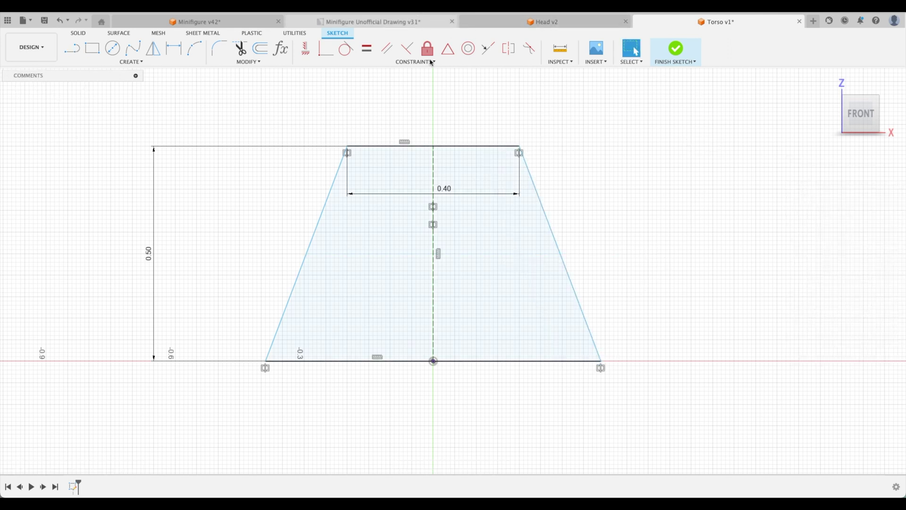
pyautogui.click(698, 21)
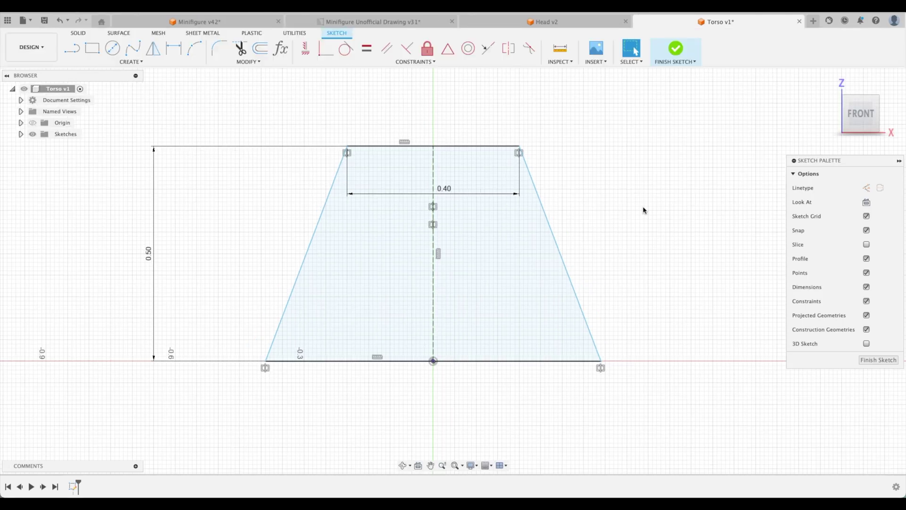
pyautogui.press('d')
pyautogui.click(303, 268)
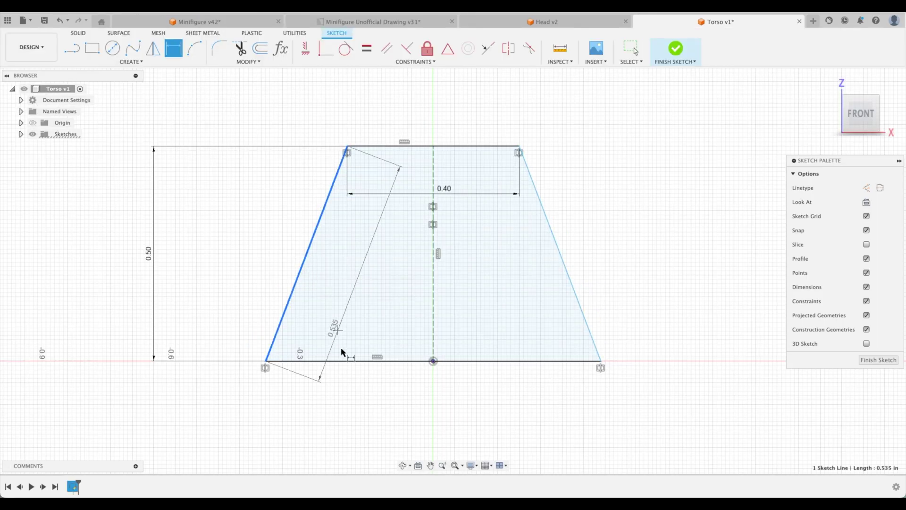
pyautogui.click(337, 360)
pyautogui.click(339, 302)
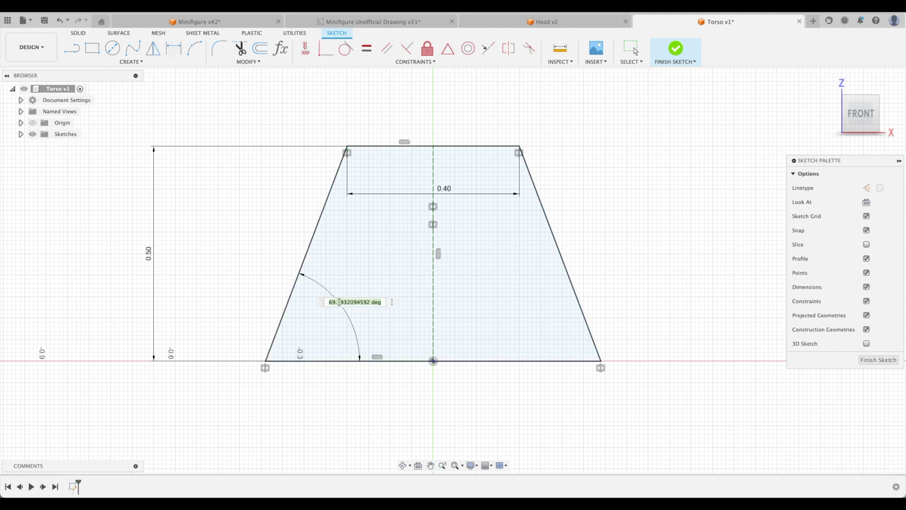
pyautogui.write('78')
pyautogui.press('Return')
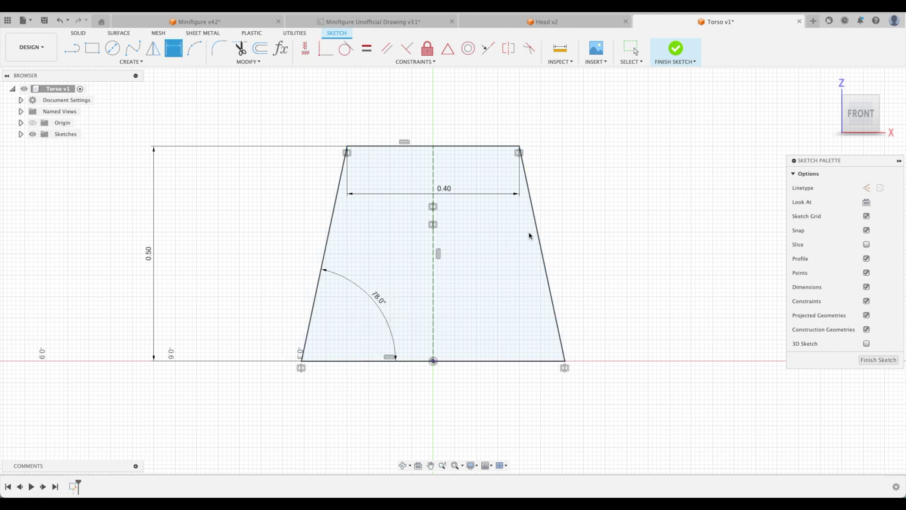
pyautogui.press('Escape')
pyautogui.click(878, 359)
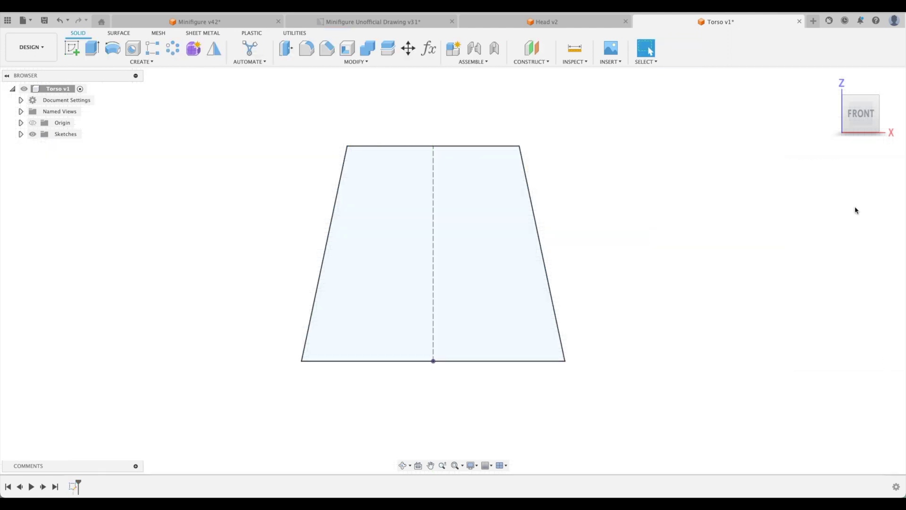
# - Extrude the trapezoid profile symmetrically as a new body, using the drawing's 0.315 in depth as the whole length
pyautogui.click(831, 81)
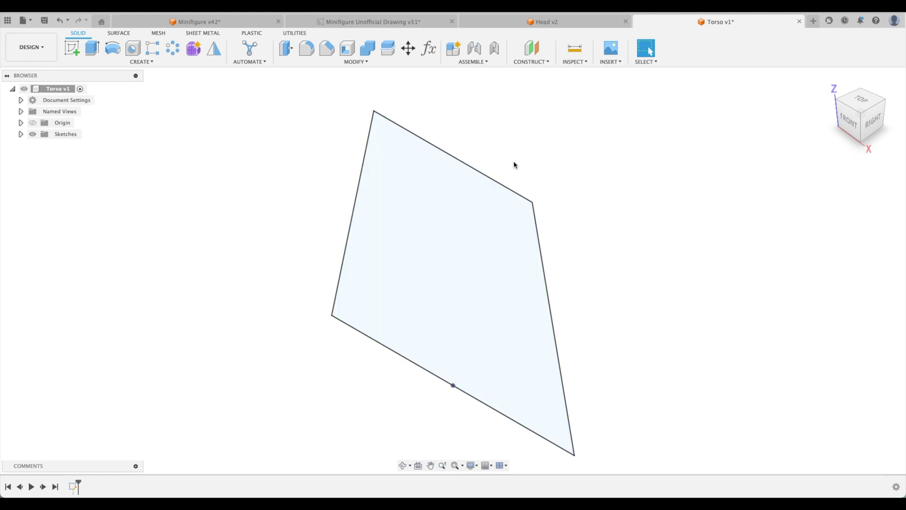
pyautogui.click(411, 22)
pyautogui.scroll(-5, 690, 209)
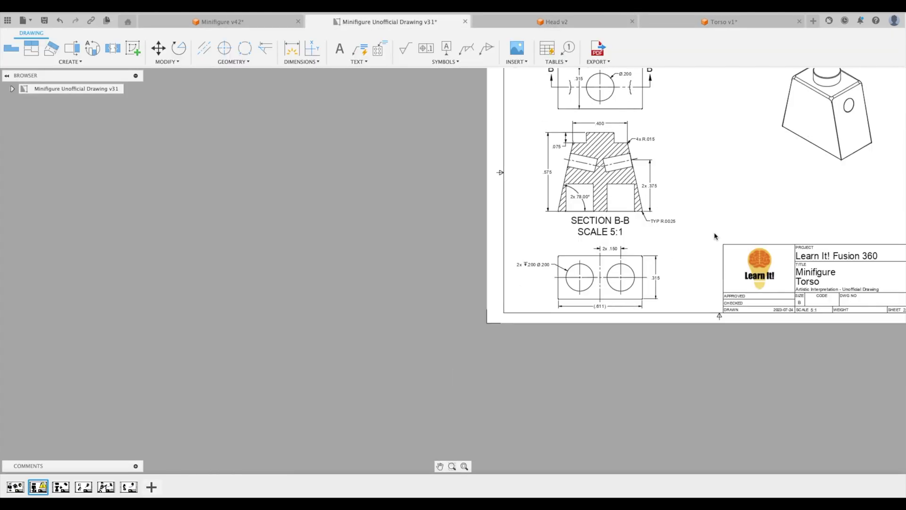
pyautogui.moveTo(708, 243); pyautogui.dragTo(669, 178, button='middle')
pyautogui.scroll(2, 646, 232)
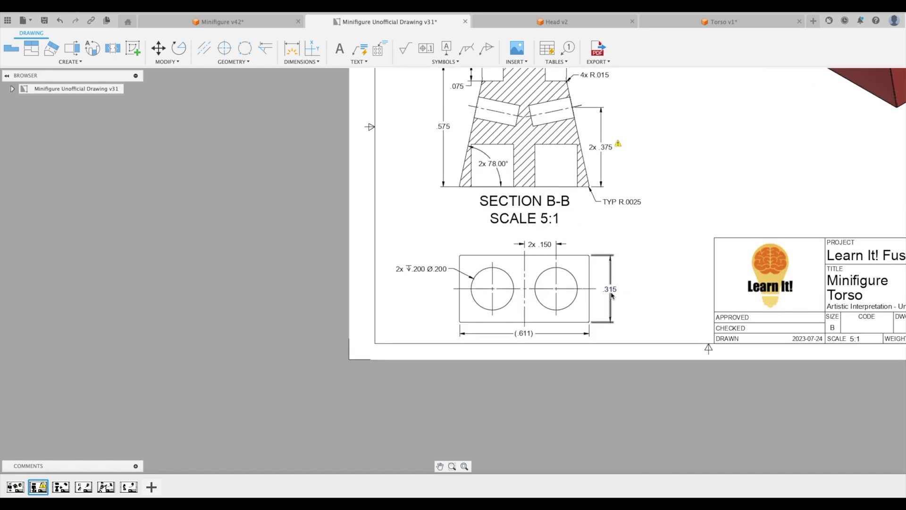
pyautogui.click(693, 24)
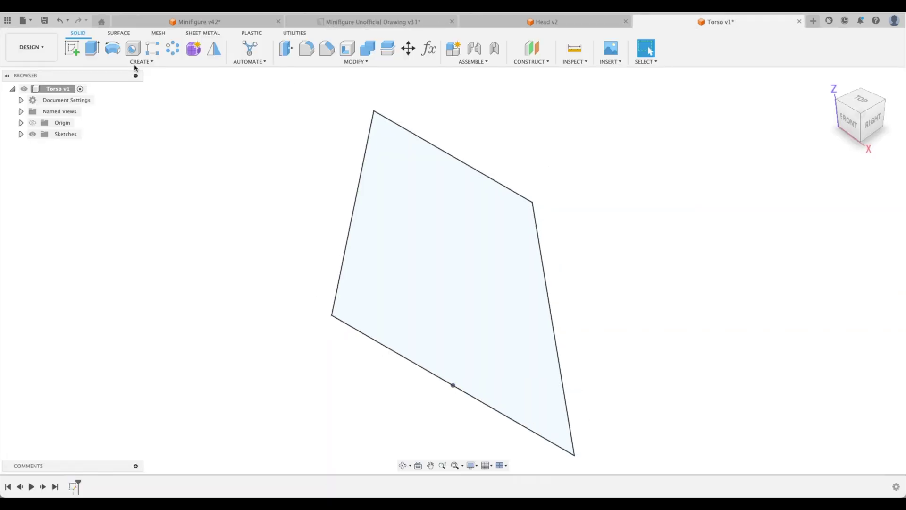
pyautogui.click(93, 48)
pyautogui.write('.315')
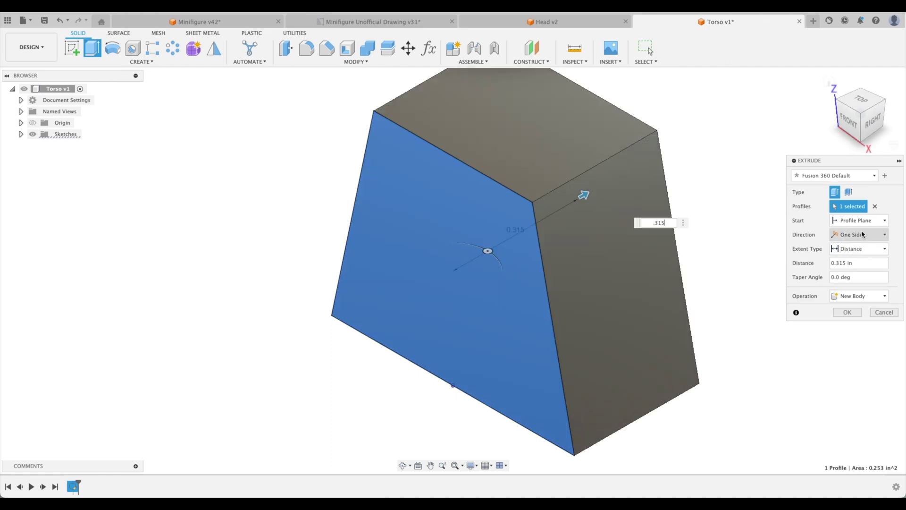
pyautogui.click(863, 235)
pyautogui.click(862, 264)
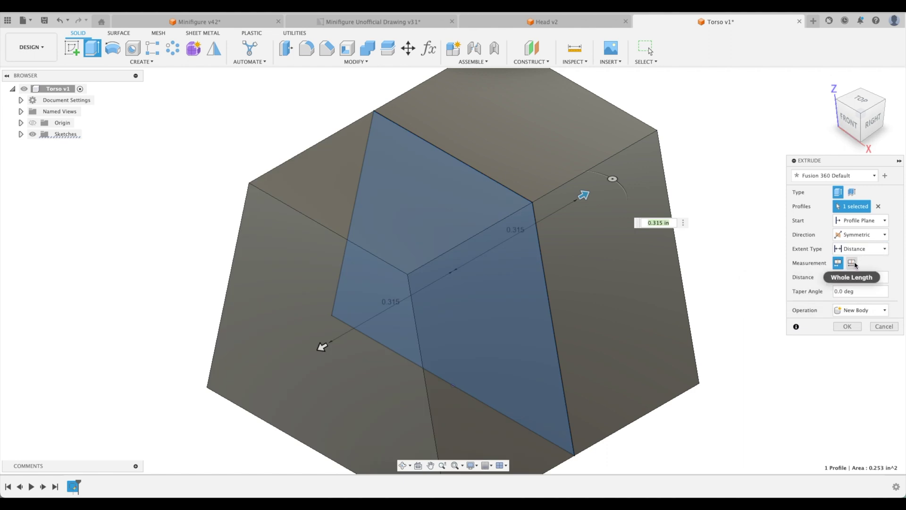
pyautogui.click(853, 263)
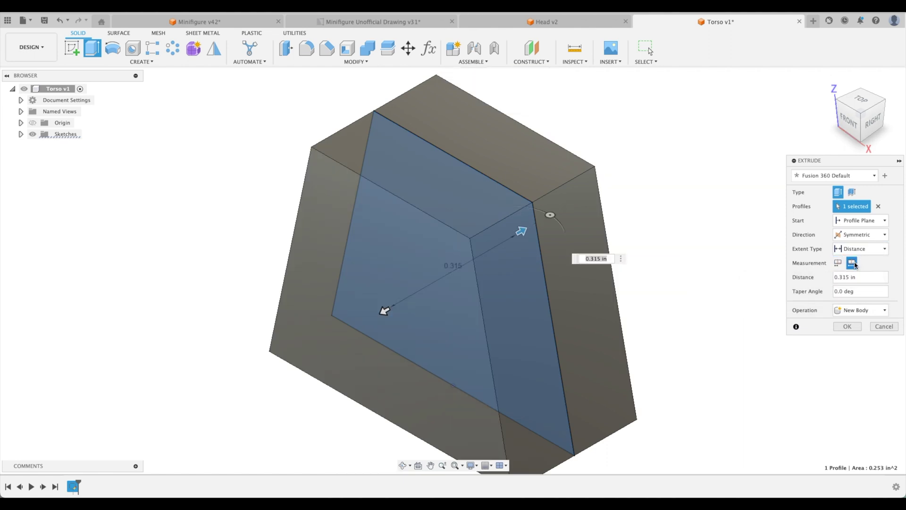
pyautogui.click(848, 326)
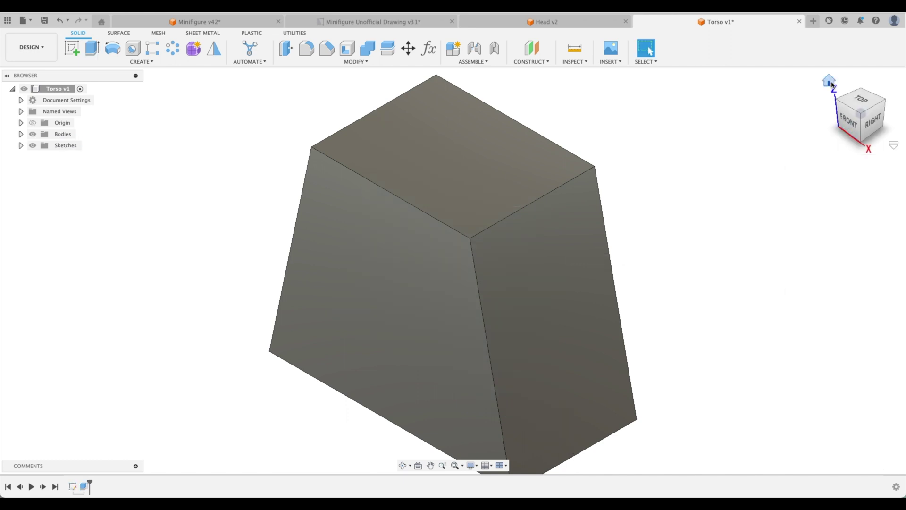
pyautogui.click(829, 83)
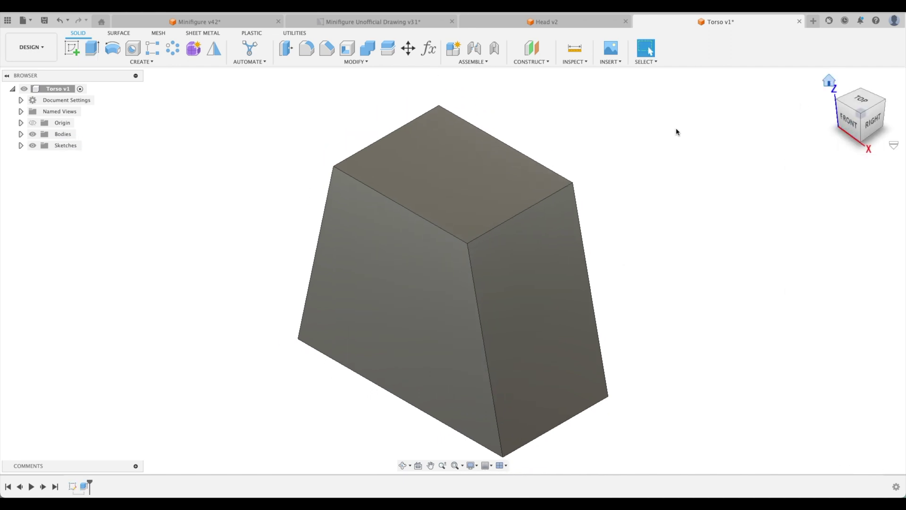
# - Following the drawing, sketch a 0.2 in diameter circle centred on the torso's top face and extrude it 0.075 in as the neck stud
pyautogui.click(401, 25)
pyautogui.scroll(-3, 700, 227)
pyautogui.moveTo(700, 227); pyautogui.dragTo(672, 152, button='middle')
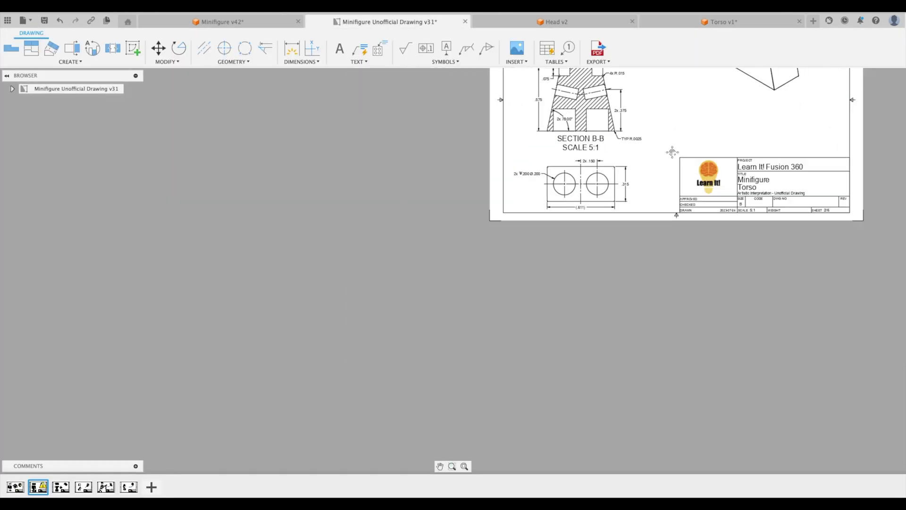
pyautogui.scroll(2, 628, 302)
pyautogui.moveTo(626, 297)
pyautogui.mouseDown(button='middle')
pyautogui.moveTo(611, 223)
pyautogui.moveTo(623, 121)
pyautogui.mouseUp(button='middle')
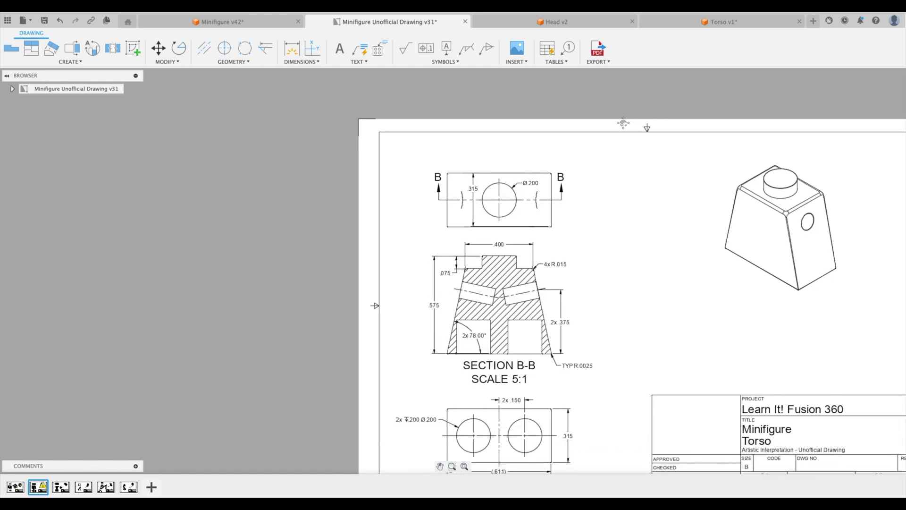
pyautogui.scroll(2, 607, 106)
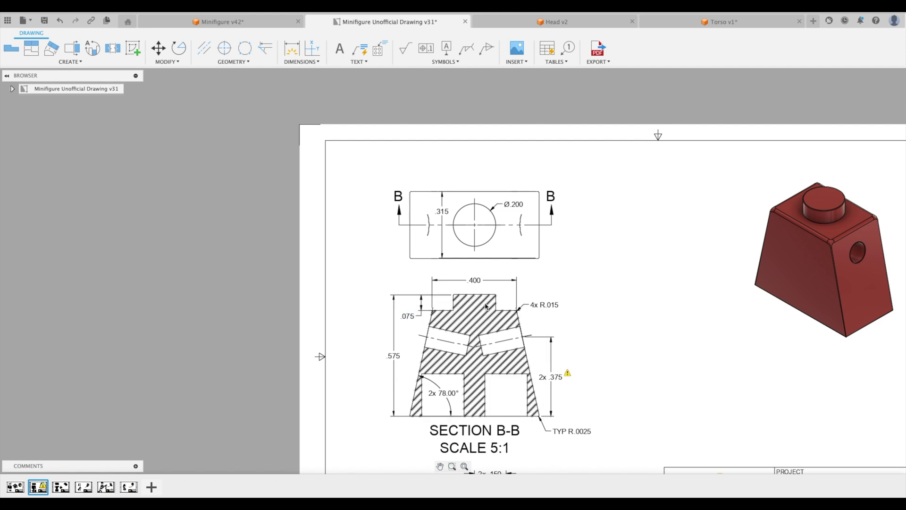
pyautogui.click(681, 21)
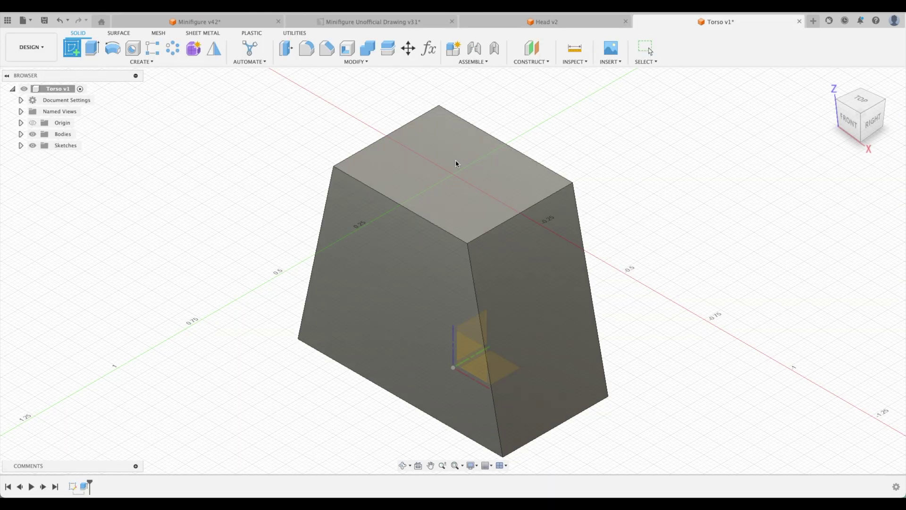
pyautogui.click(456, 163)
pyautogui.press('c')
pyautogui.click(453, 269)
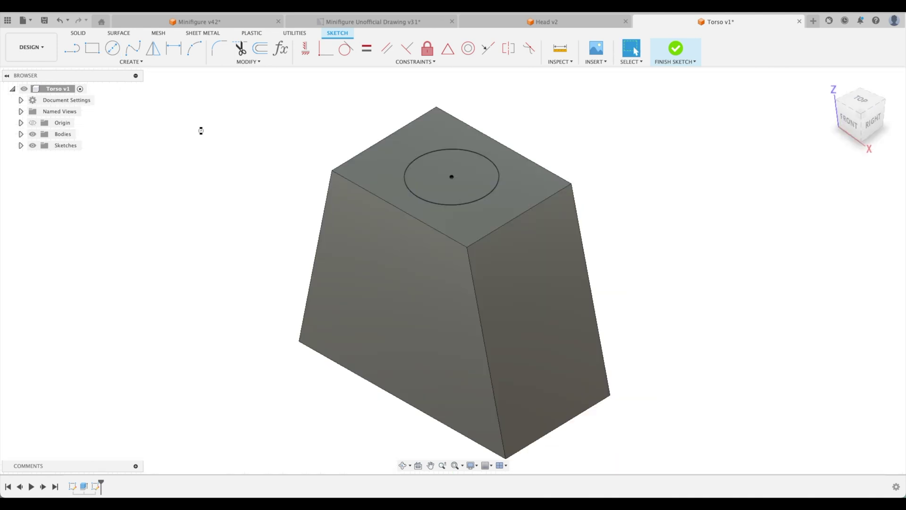
pyautogui.press('e')
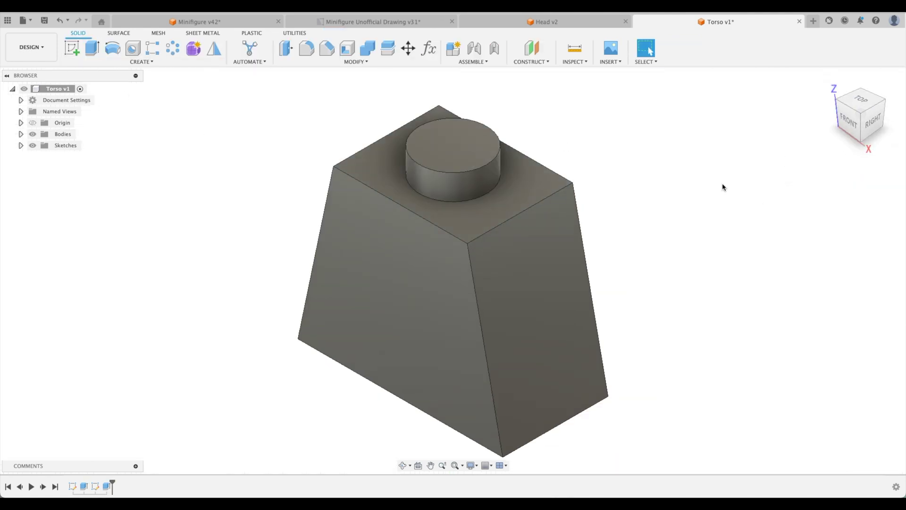
# - Check the two bottom holes in the drawing and start a sketch on the torso's bottom face
pyautogui.click(410, 23)
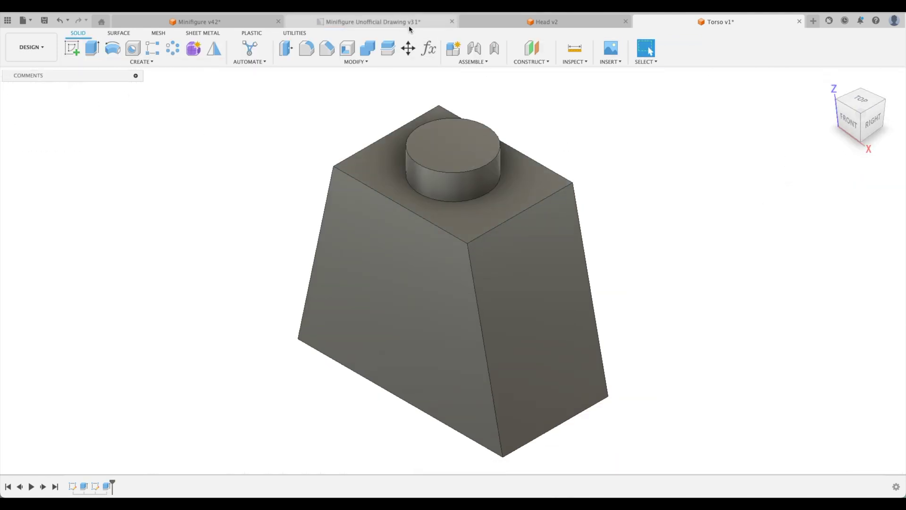
pyautogui.scroll(-5, 625, 316)
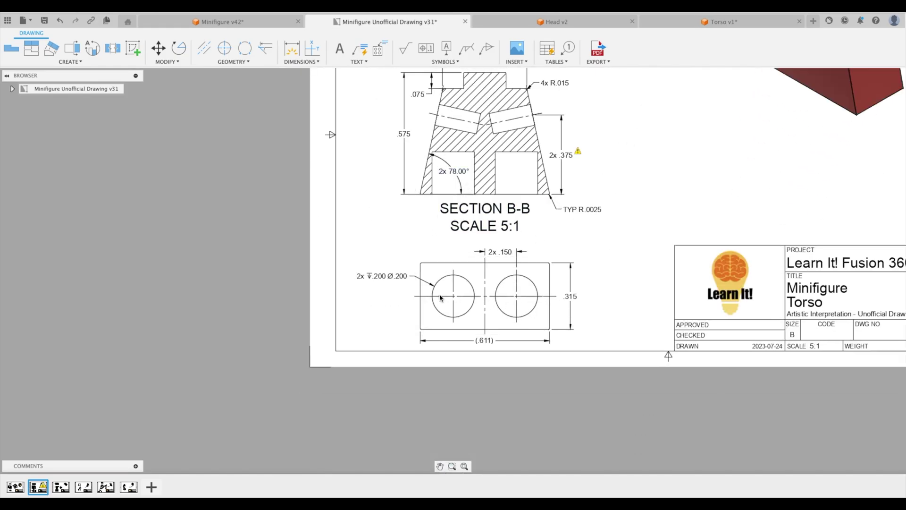
pyautogui.scroll(3, 589, 338)
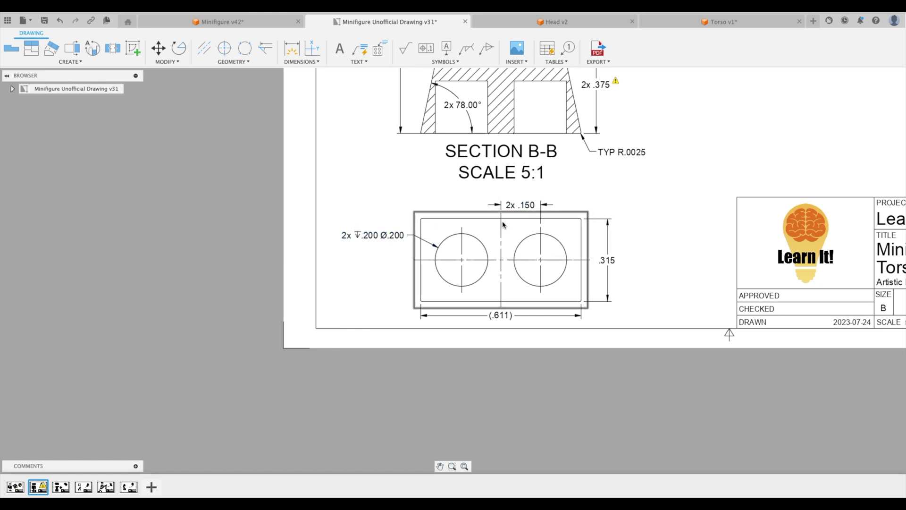
pyautogui.click(687, 23)
pyautogui.click(78, 51)
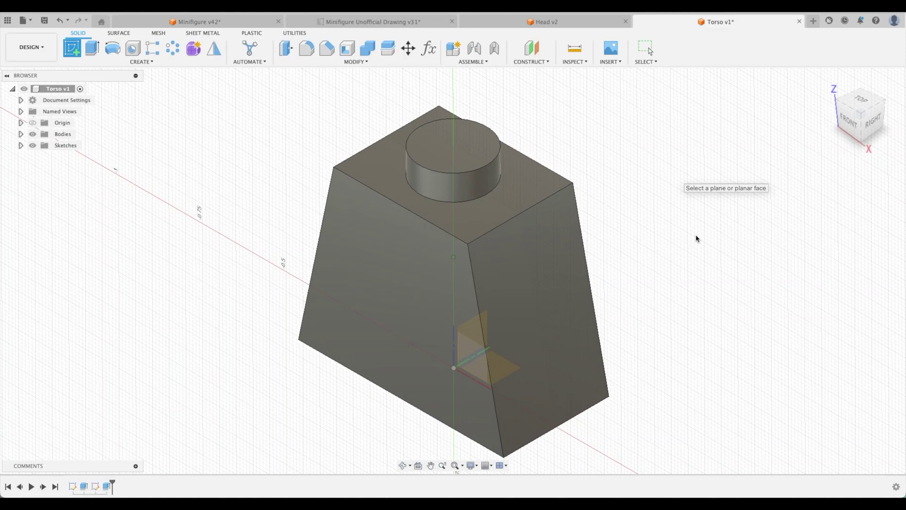
pyautogui.click(468, 322)
pyautogui.click(339, 264)
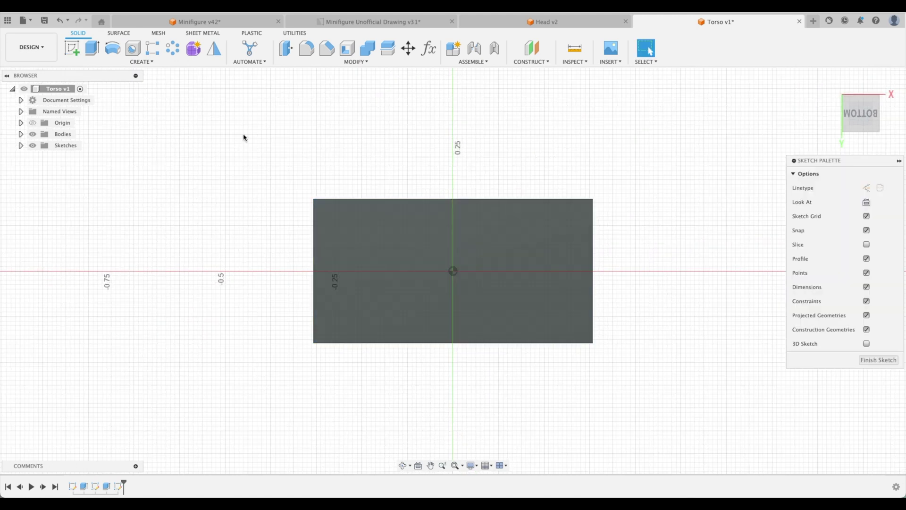
# - Draw two 0.2 in diameter circles on the bottom face, one on each side of the origin
pyautogui.click(112, 48)
pyautogui.click(522, 284)
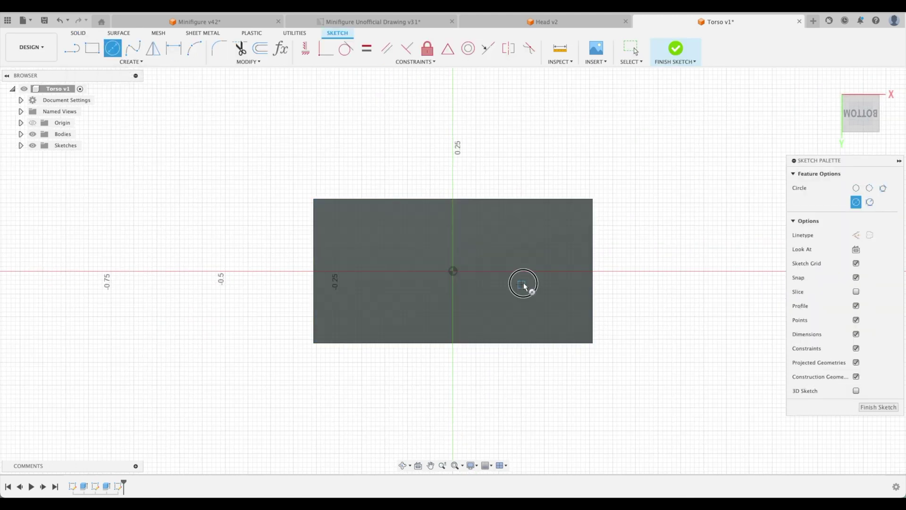
pyautogui.write('.2')
pyautogui.press('Return')
pyautogui.click(114, 52)
pyautogui.click(115, 54)
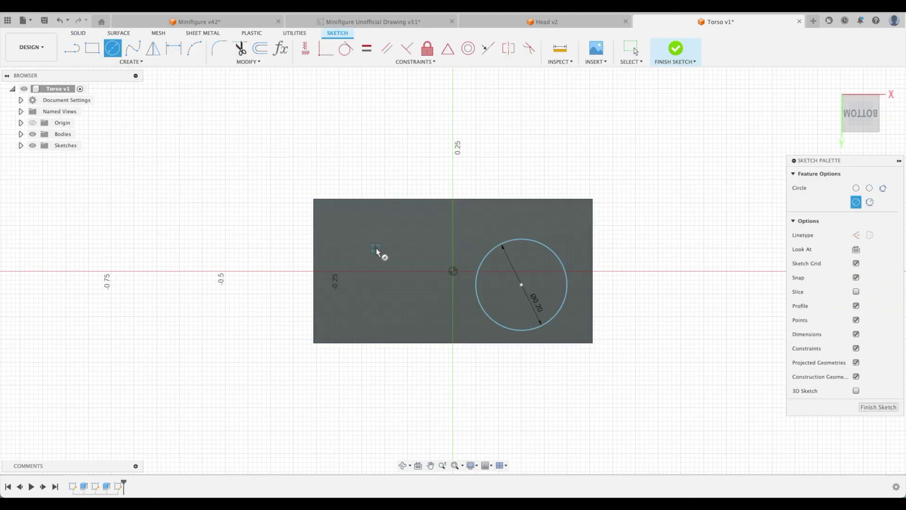
pyautogui.click(376, 253)
pyautogui.write('.2')
pyautogui.press('Return')
pyautogui.press('Escape')
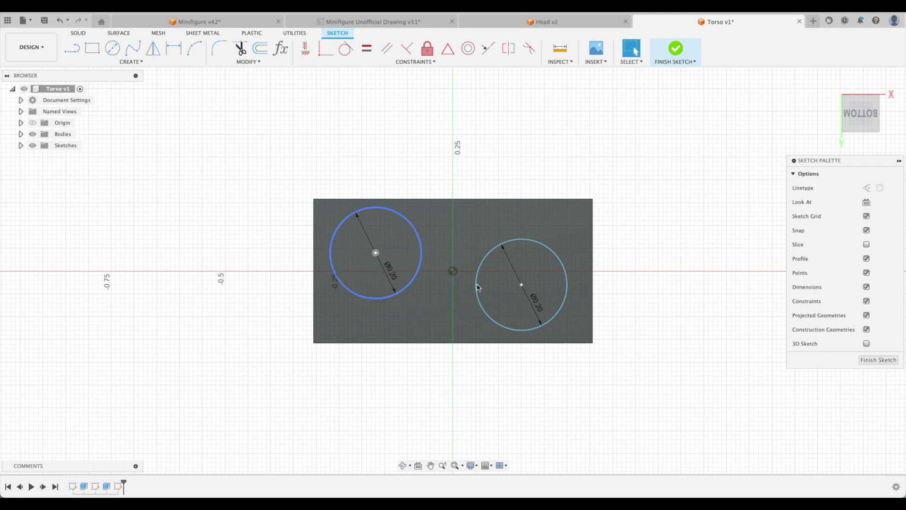
# - Align both circle centres horizontally with the sketch origin using the Horizontal/Vertical constraint
pyautogui.click(305, 50)
pyautogui.click(376, 253)
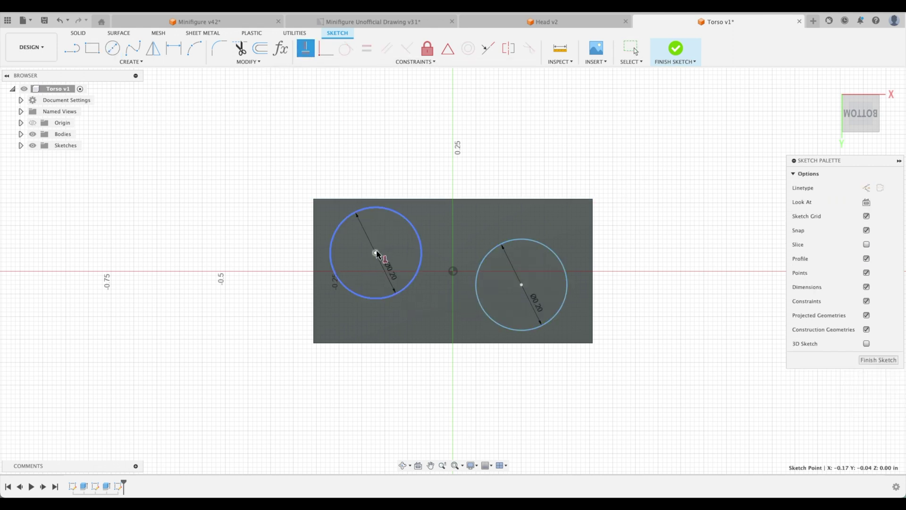
pyautogui.click(452, 272)
pyautogui.click(521, 285)
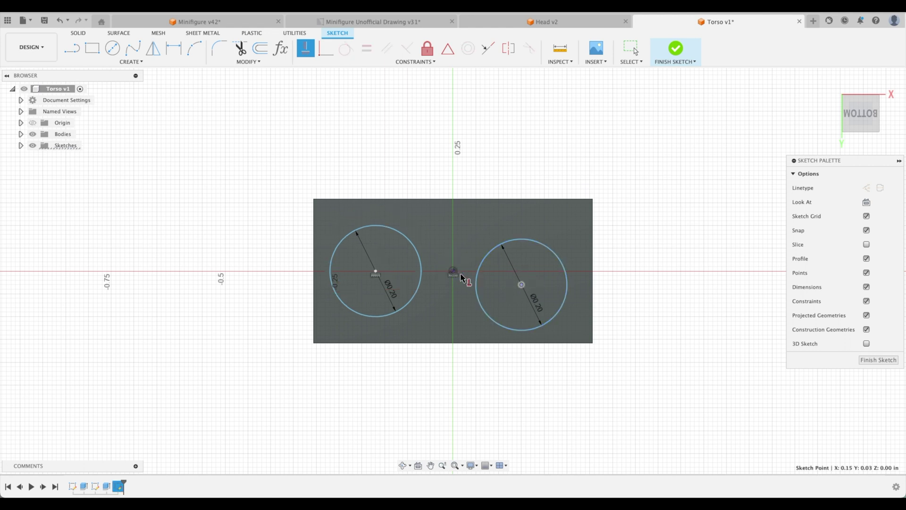
pyautogui.click(454, 272)
pyautogui.press('Escape')
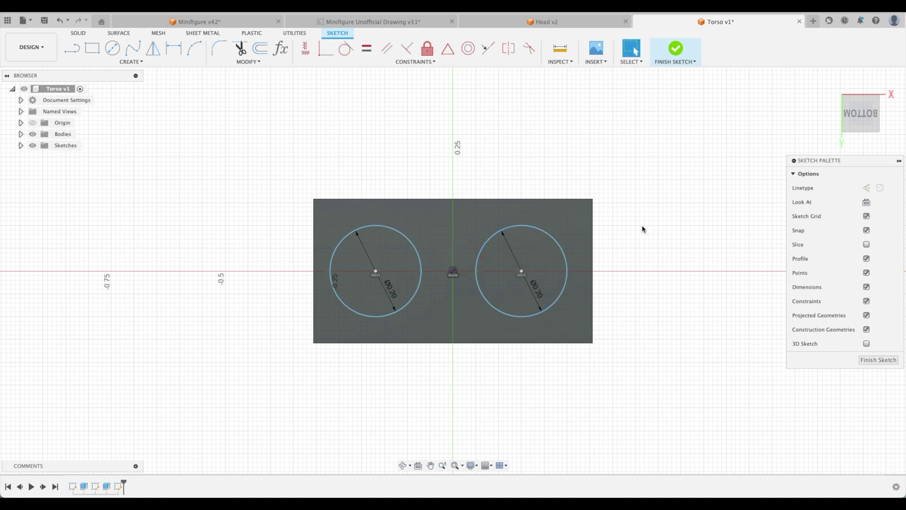
# - Dimension the right circle's centre 0.15 in horizontally from the sketch origin, checking the spacing against the drawing
pyautogui.press('d')
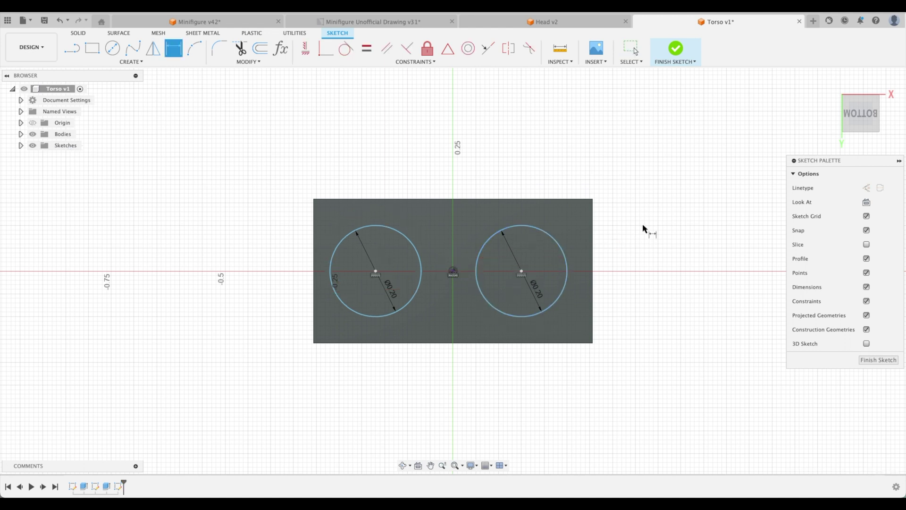
pyautogui.click(453, 271)
pyautogui.click(522, 273)
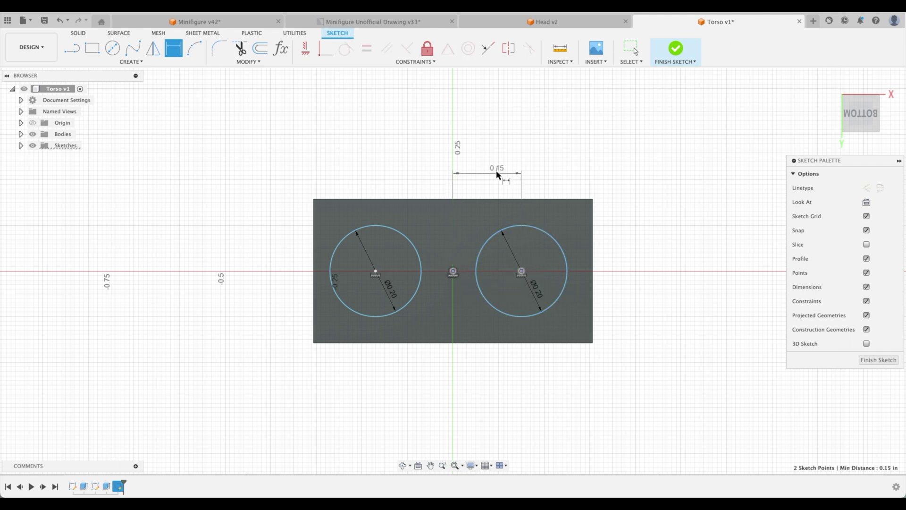
pyautogui.click(493, 171)
pyautogui.click(410, 27)
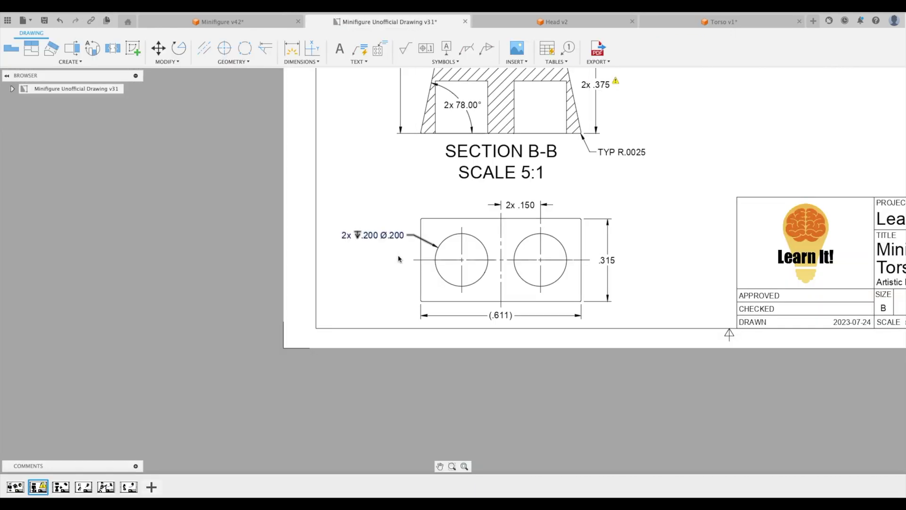
pyautogui.click(674, 26)
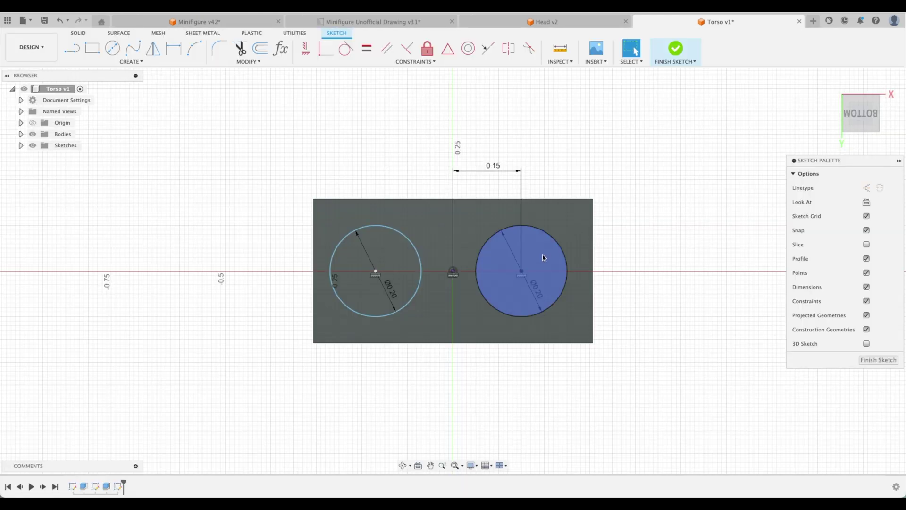
pyautogui.doubleClick(492, 167)
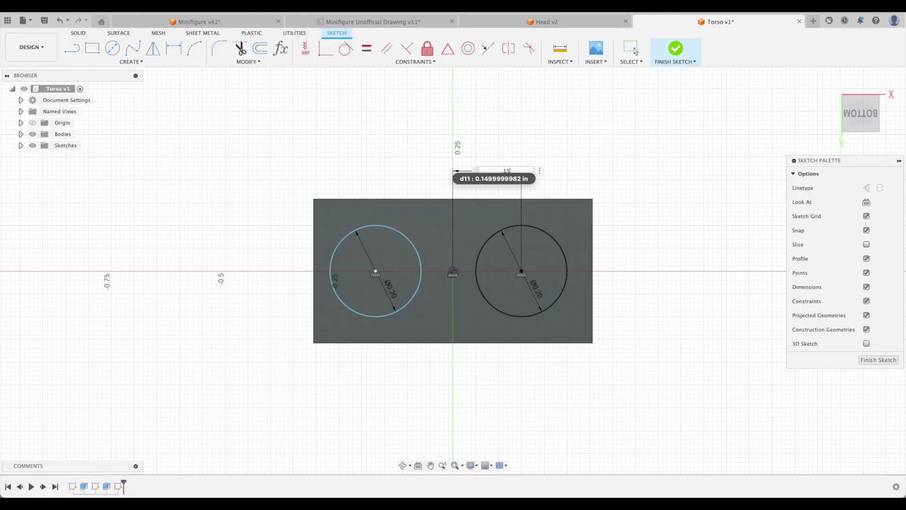
pyautogui.press('Return')
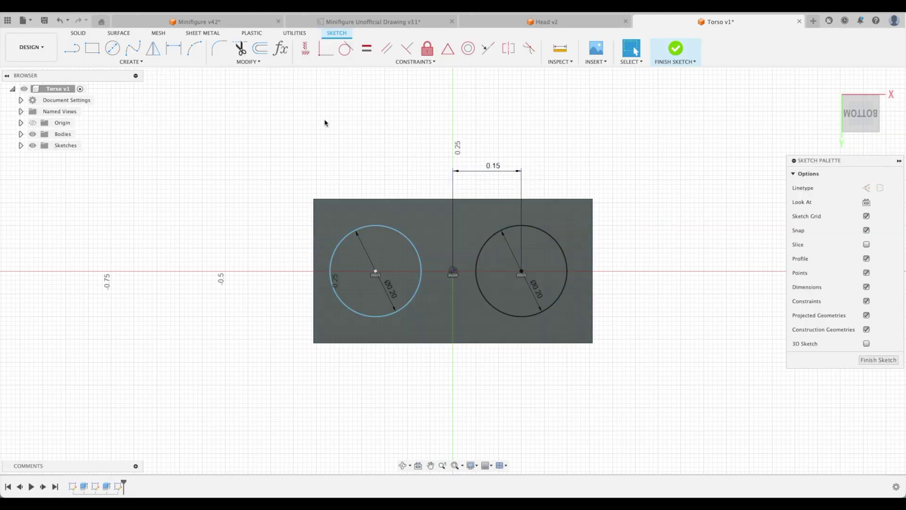
# - Dimension the left circle's centre from the origin by referencing the right circle's 0.15 in dimension, and finish the sketch
pyautogui.press('d')
pyautogui.click(453, 272)
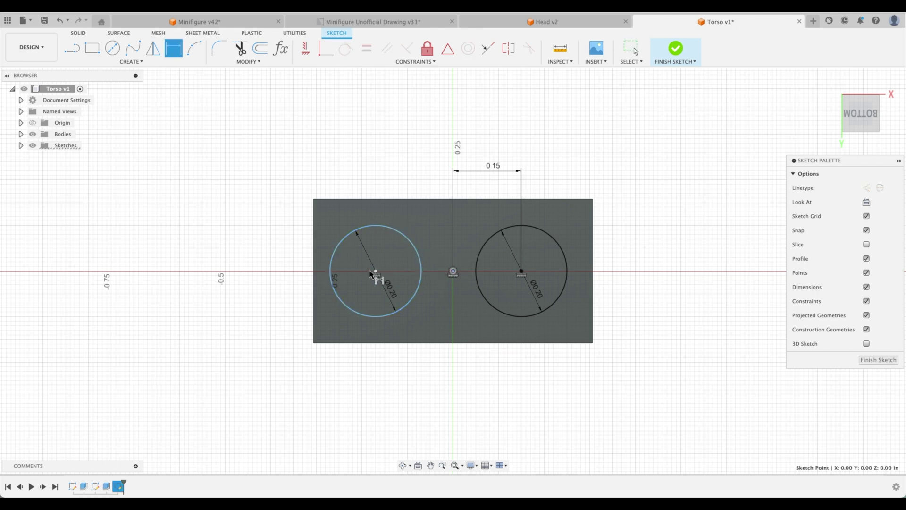
pyautogui.click(376, 272)
pyautogui.click(415, 176)
pyautogui.click(495, 172)
pyautogui.press('Return')
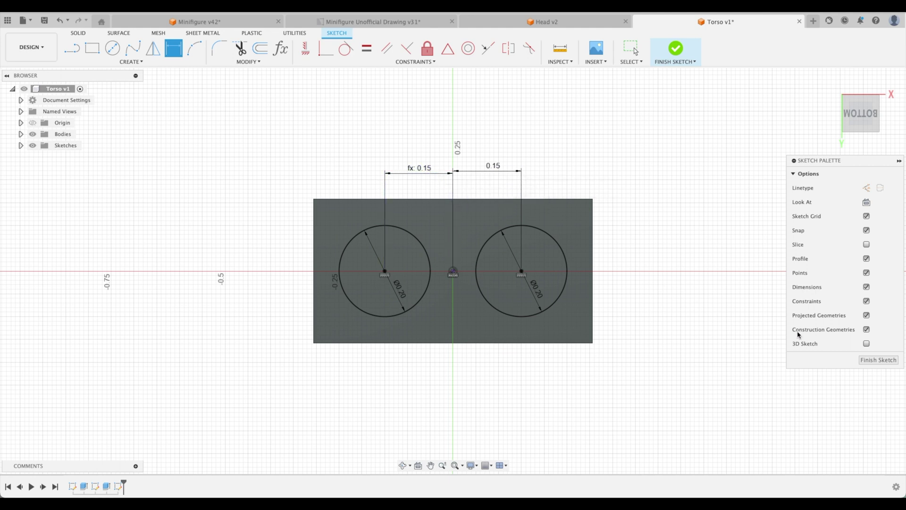
pyautogui.click(868, 361)
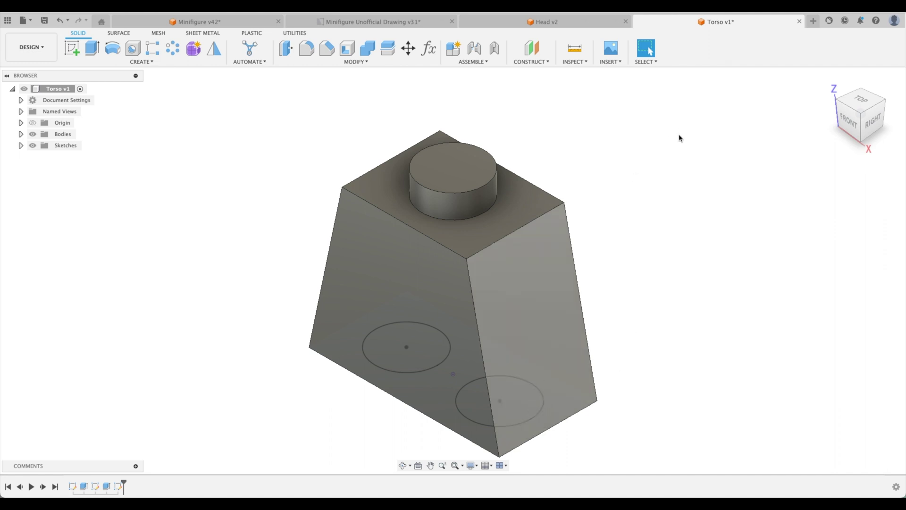
# - Extrude both bottom-face circles -0.2 in into the torso to form the two leg holes
pyautogui.click(92, 48)
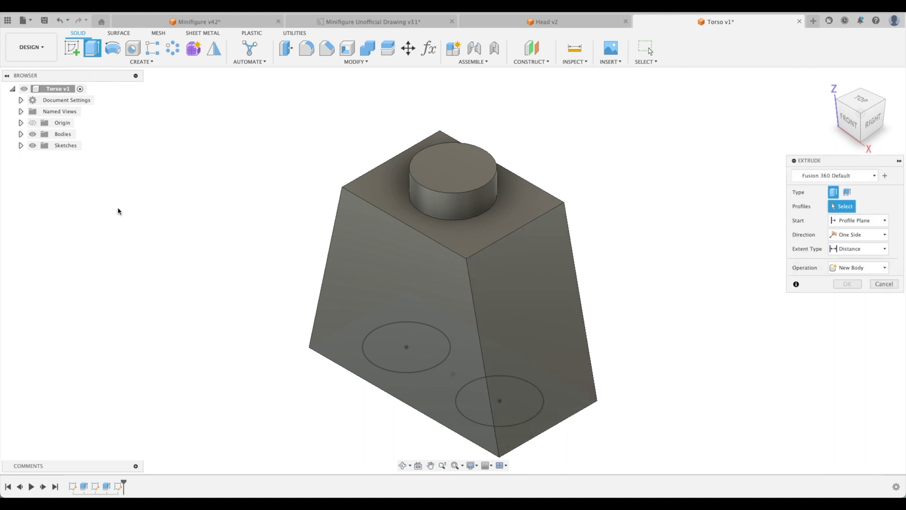
pyautogui.keyDown('shift'); pyautogui.moveTo(117, 209); pyautogui.dragTo(210, 348, button='middle'); pyautogui.keyUp('shift')
pyautogui.click(398, 348)
pyautogui.click(502, 271)
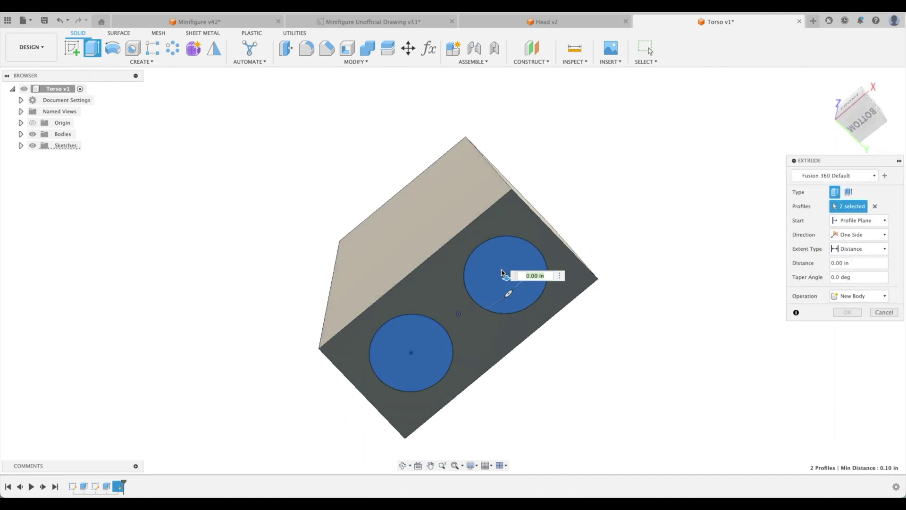
pyautogui.keyDown('shift'); pyautogui.moveTo(502, 272); pyautogui.dragTo(489, 338, button='middle'); pyautogui.keyUp('shift')
pyautogui.moveTo(483, 332); pyautogui.dragTo(492, 298)
pyautogui.write('-.2')
pyautogui.keyDown('shift'); pyautogui.moveTo(493, 298); pyautogui.dragTo(490, 335, button='middle'); pyautogui.keyUp('shift')
pyautogui.press('Return')
pyautogui.keyDown('shift'); pyautogui.moveTo(496, 263); pyautogui.dragTo(482, 93, button='middle'); pyautogui.keyUp('shift')
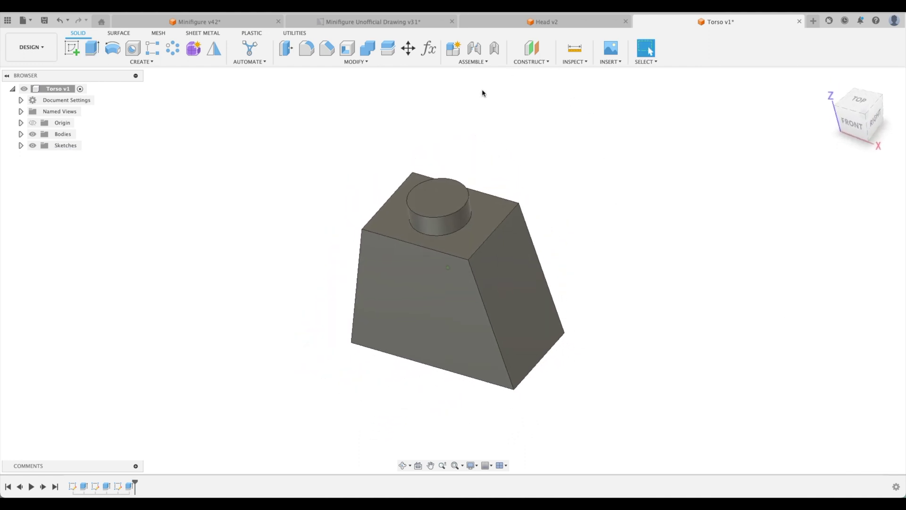
pyautogui.click(829, 84)
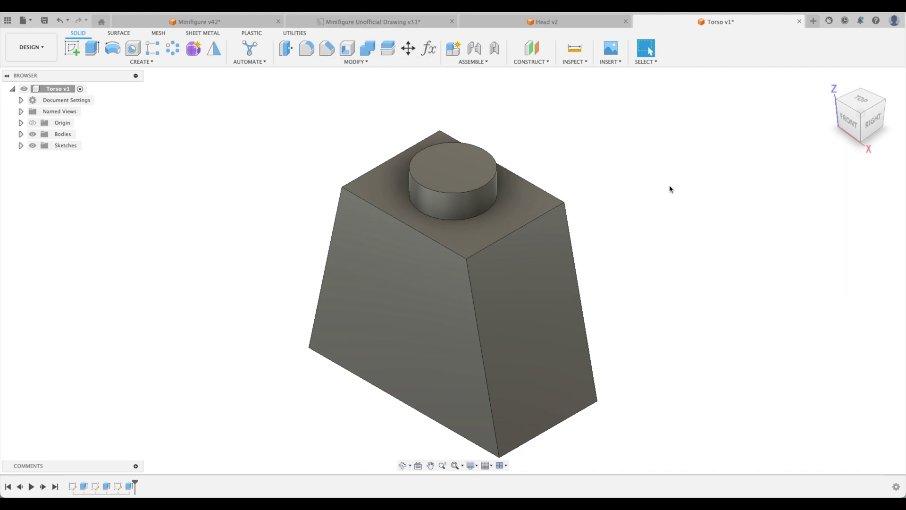
# - Examine section B-B and the shaded view in the drawing for the angled arm holes' height and the edge radii
pyautogui.click(382, 23)
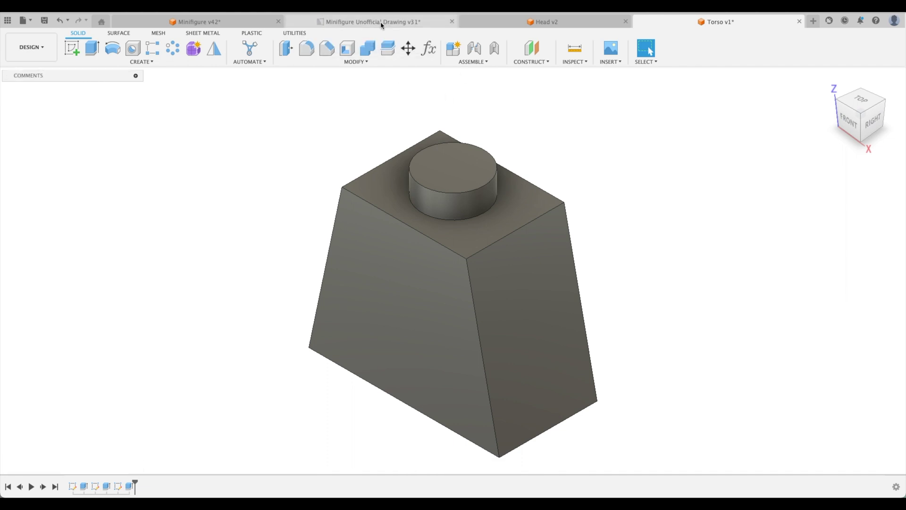
pyautogui.scroll(-2, 600, 197)
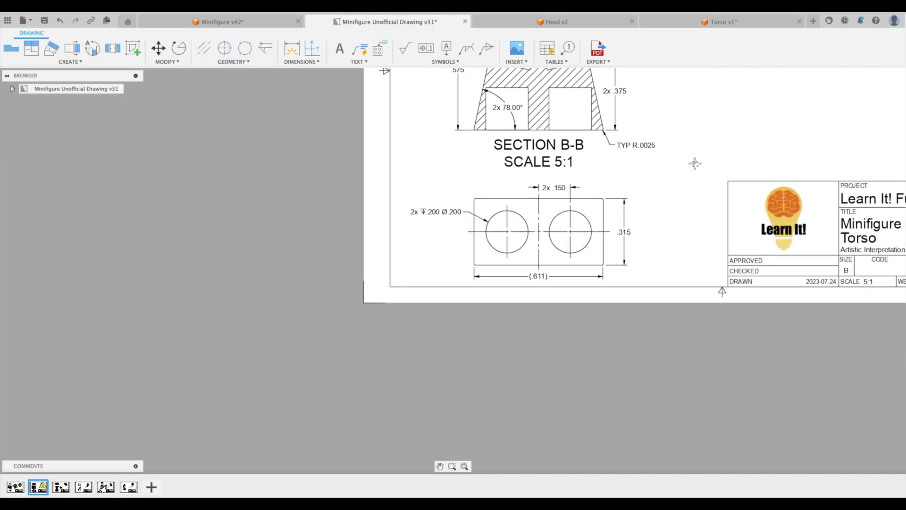
pyautogui.moveTo(694, 162); pyautogui.dragTo(660, 293, button='middle')
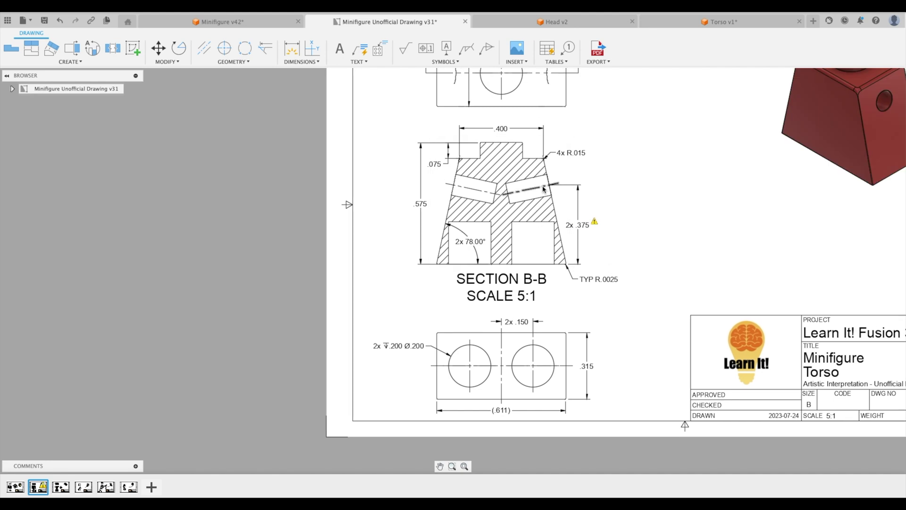
pyautogui.moveTo(616, 182)
pyautogui.mouseDown(button='middle')
pyautogui.moveTo(625, 239)
pyautogui.moveTo(625, 214)
pyautogui.mouseUp(button='middle')
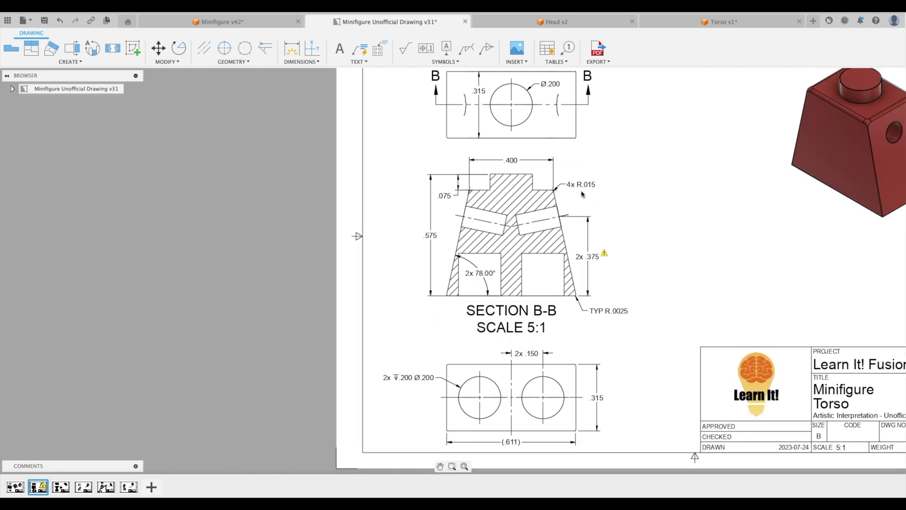
pyautogui.scroll(2, 598, 189)
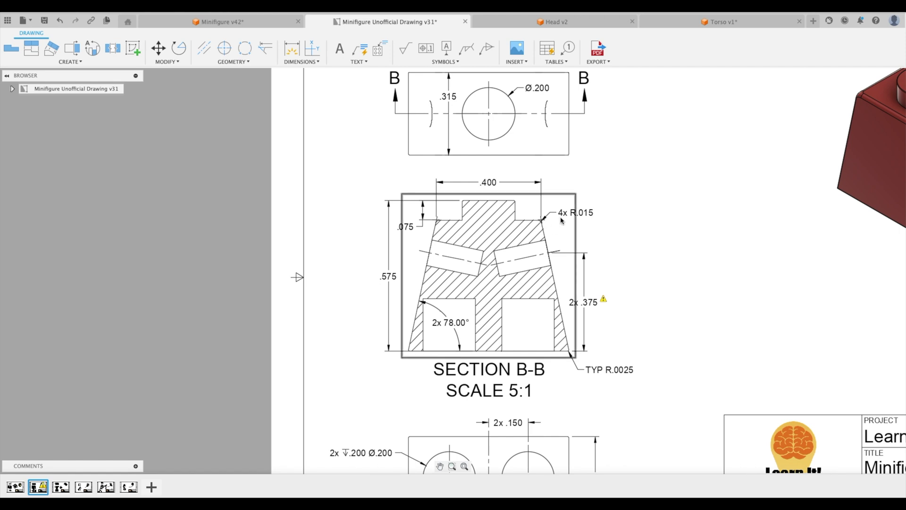
pyautogui.scroll(-3, 653, 216)
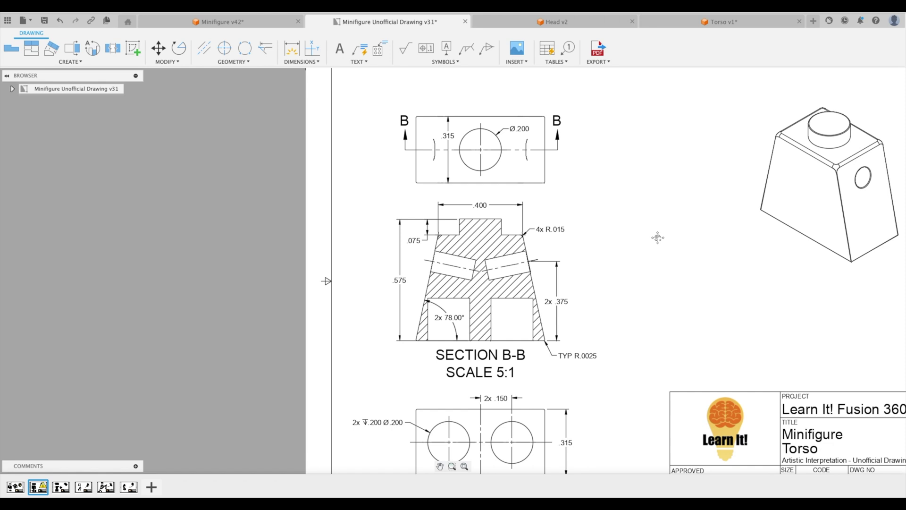
pyautogui.scroll(3, 527, 245)
pyautogui.moveTo(668, 264); pyautogui.dragTo(545, 277, button='middle')
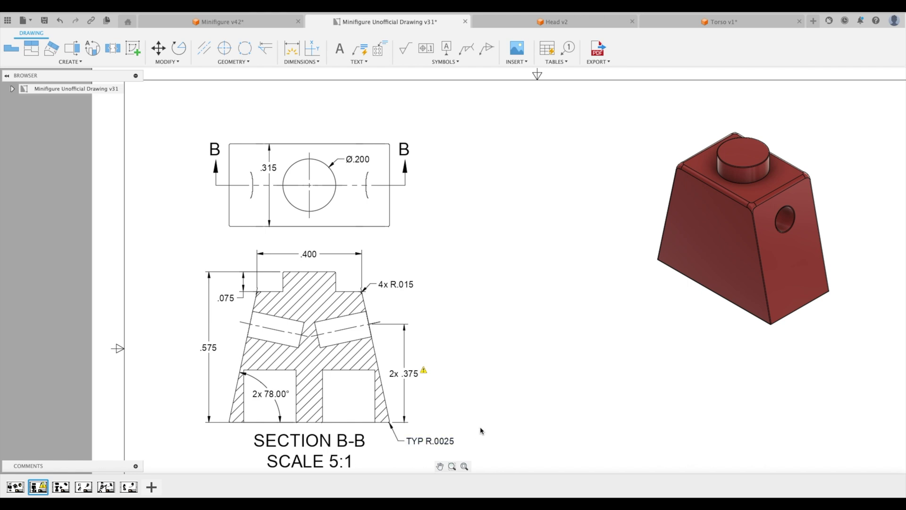
pyautogui.moveTo(495, 404)
pyautogui.mouseDown(button='middle')
pyautogui.moveTo(593, 324)
pyautogui.moveTo(636, 303)
pyautogui.mouseUp(button='middle')
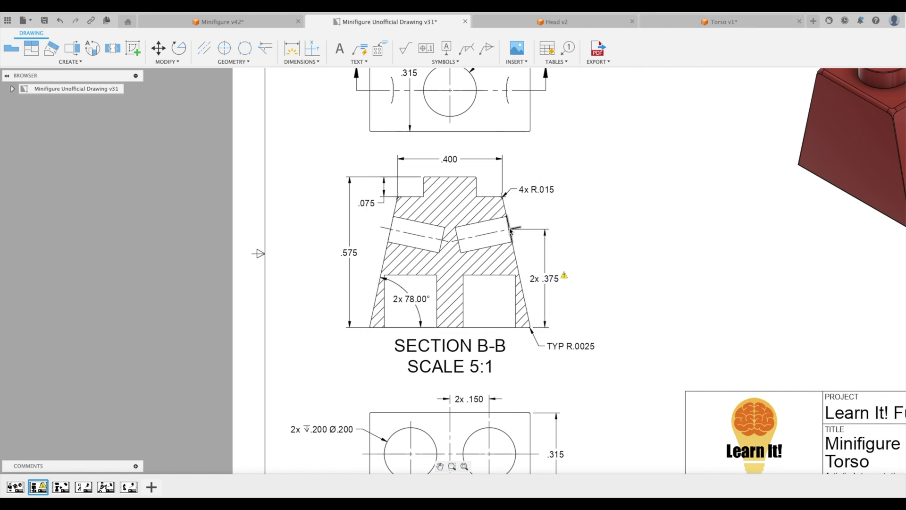
# - Return to the torso model and sketch a horizontal line across the upper half of its front face, between the two slanted edges
pyautogui.click(688, 27)
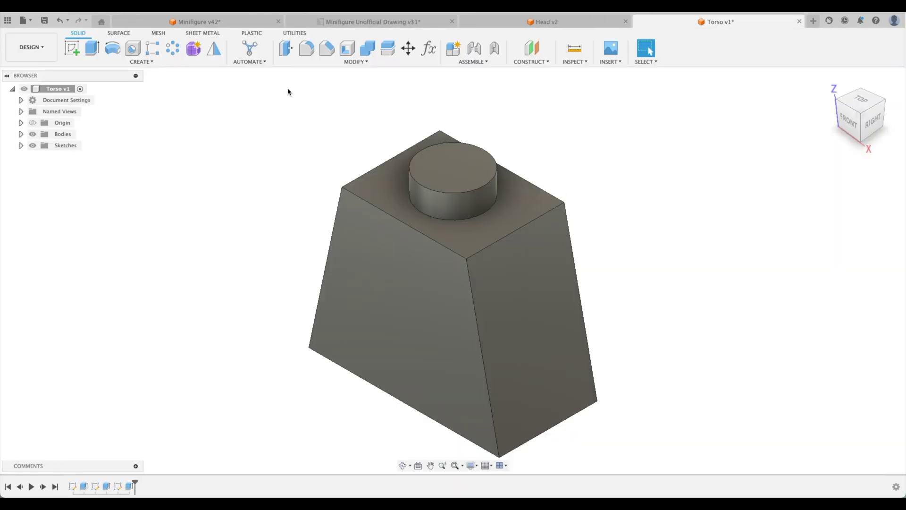
pyautogui.click(433, 294)
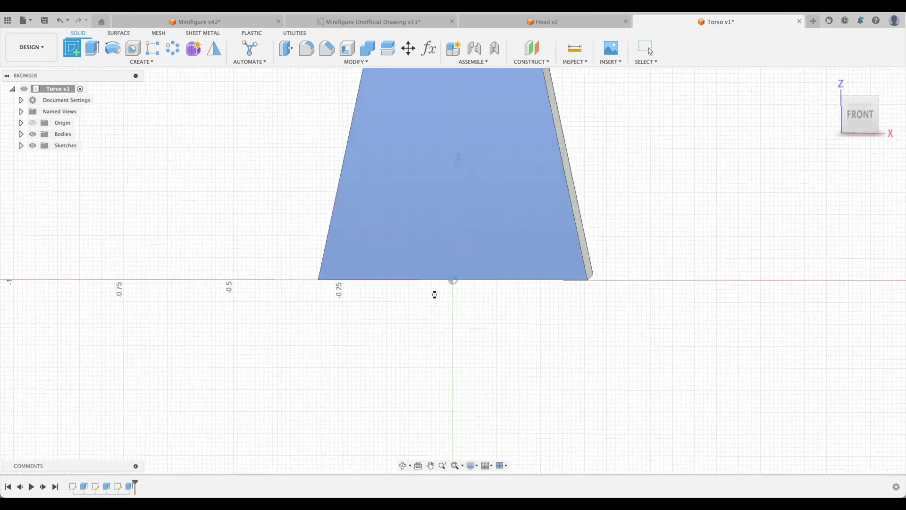
pyautogui.moveTo(666, 212)
pyautogui.mouseDown(button='middle')
pyautogui.moveTo(670, 352)
pyautogui.moveTo(654, 323)
pyautogui.mouseUp(button='middle')
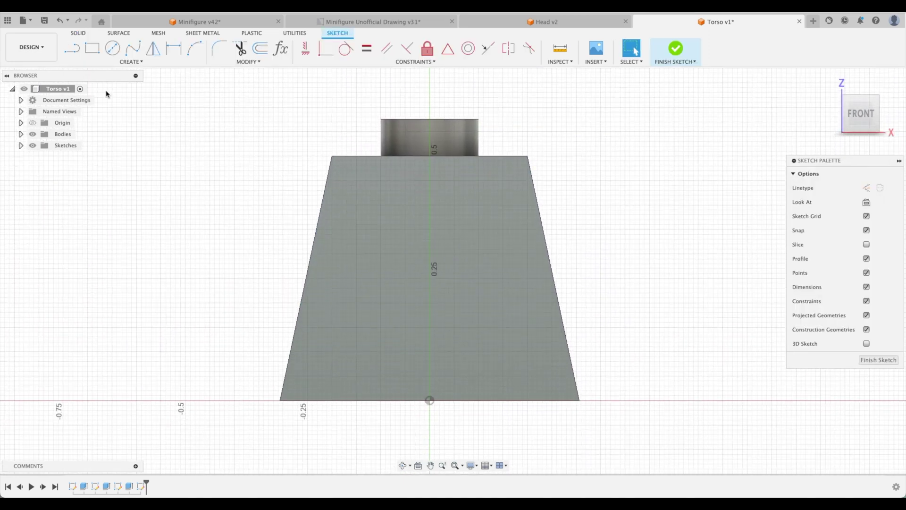
pyautogui.click(72, 48)
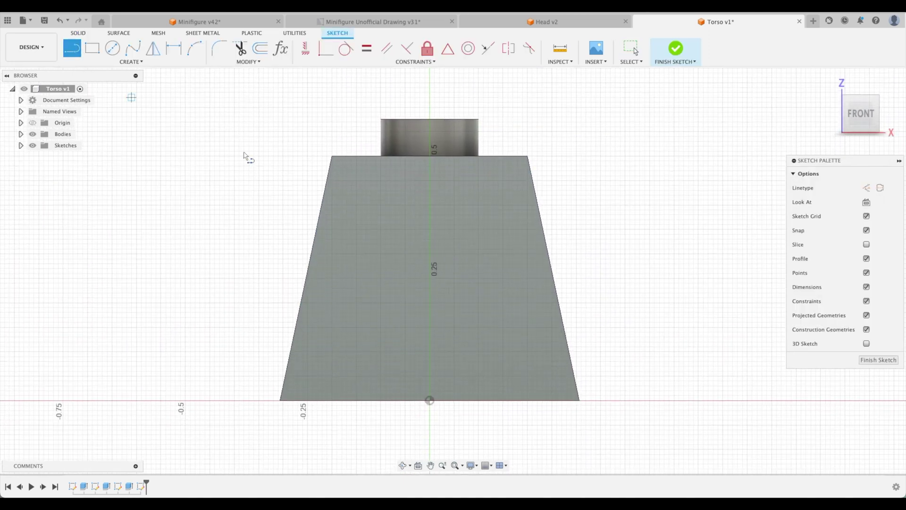
pyautogui.click(316, 229)
pyautogui.click(543, 230)
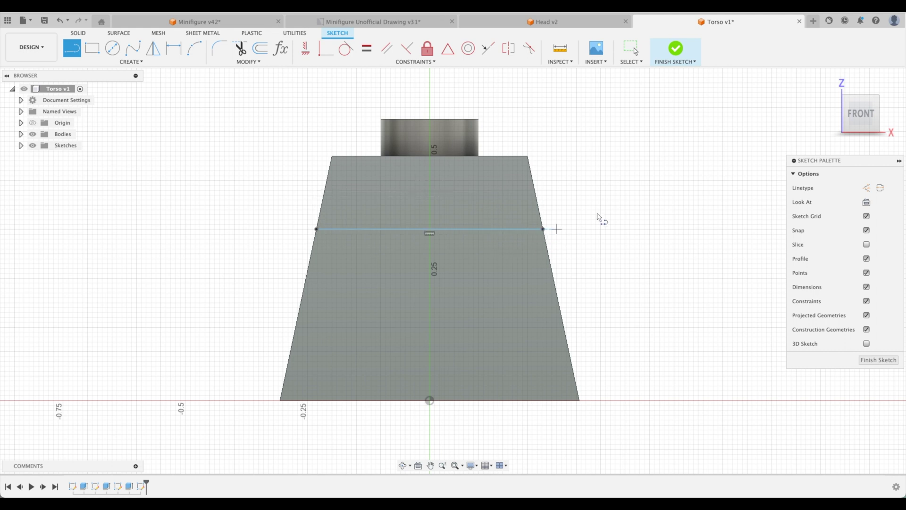
pyautogui.press('Escape')
pyautogui.click(652, 200)
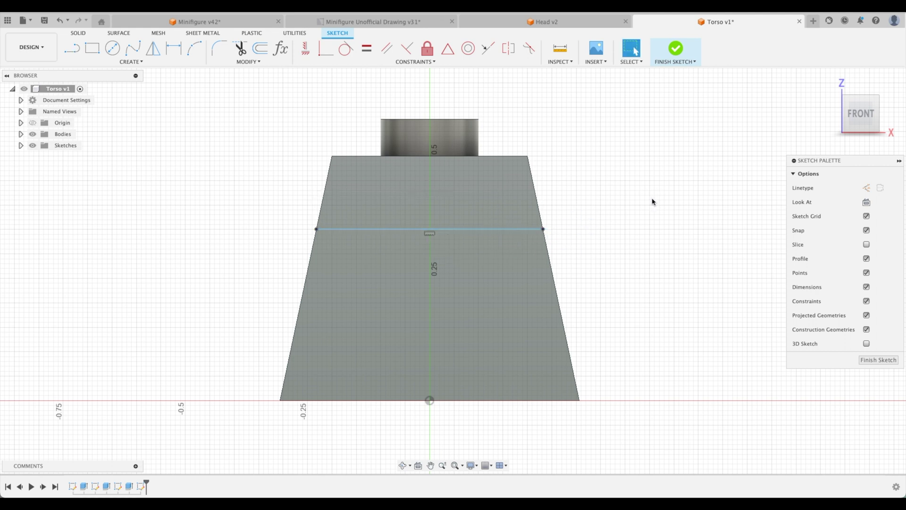
# - Dimension the horizontal line 0.375 in above the torso's bottom edge and finish the sketch
pyautogui.press('d')
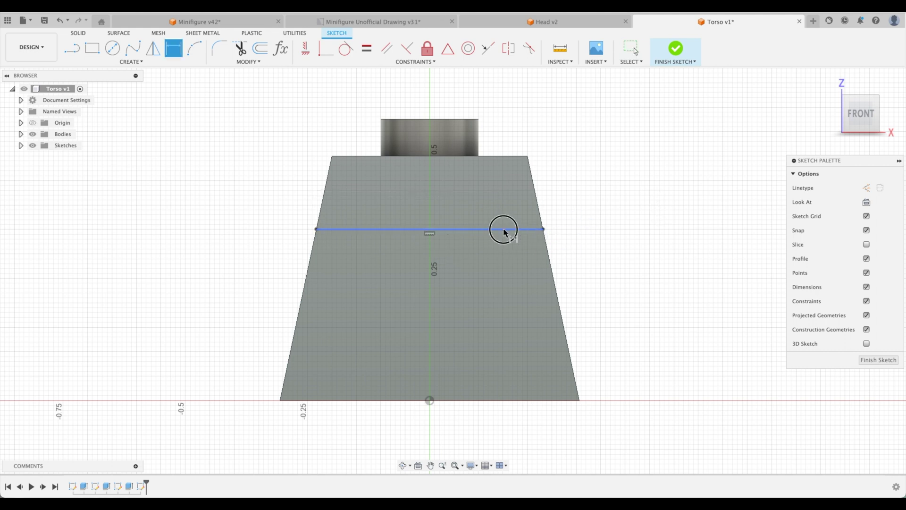
pyautogui.click(504, 230)
pyautogui.click(516, 400)
pyautogui.click(660, 319)
pyautogui.write('.3')
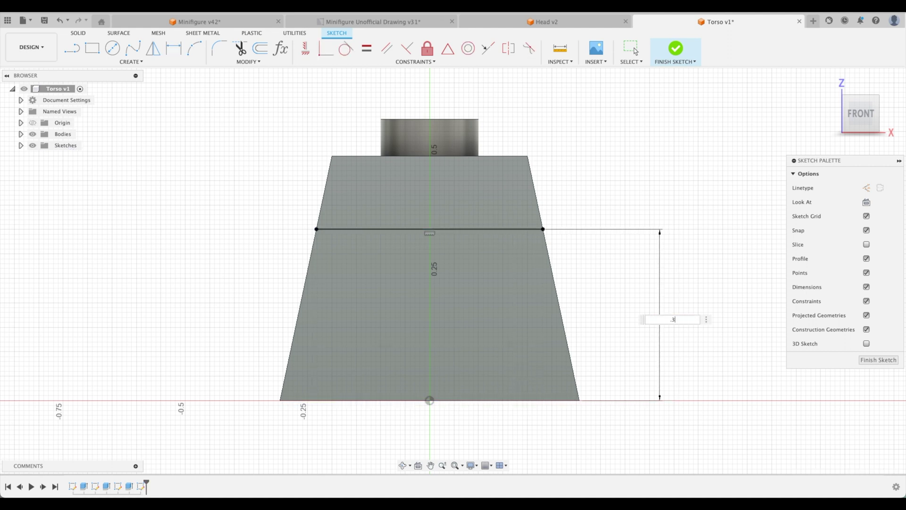
pyautogui.write('75')
pyautogui.press('Return')
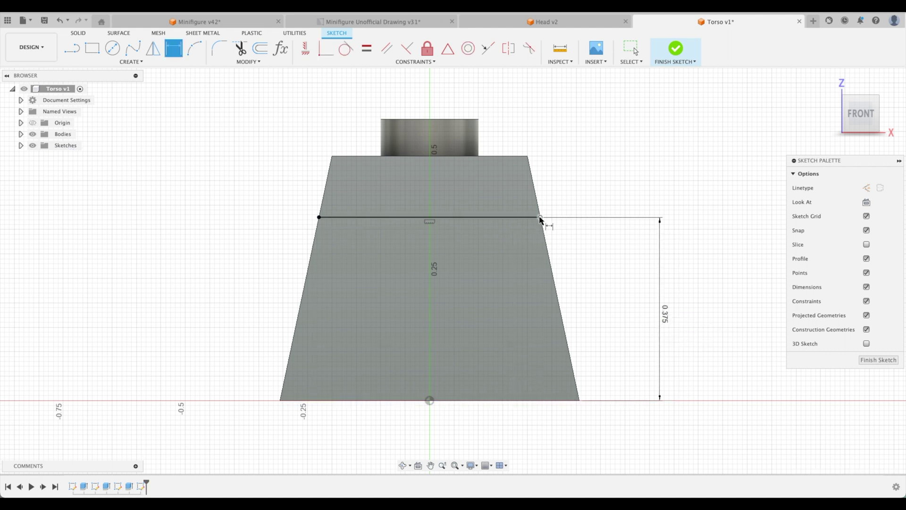
pyautogui.click(877, 360)
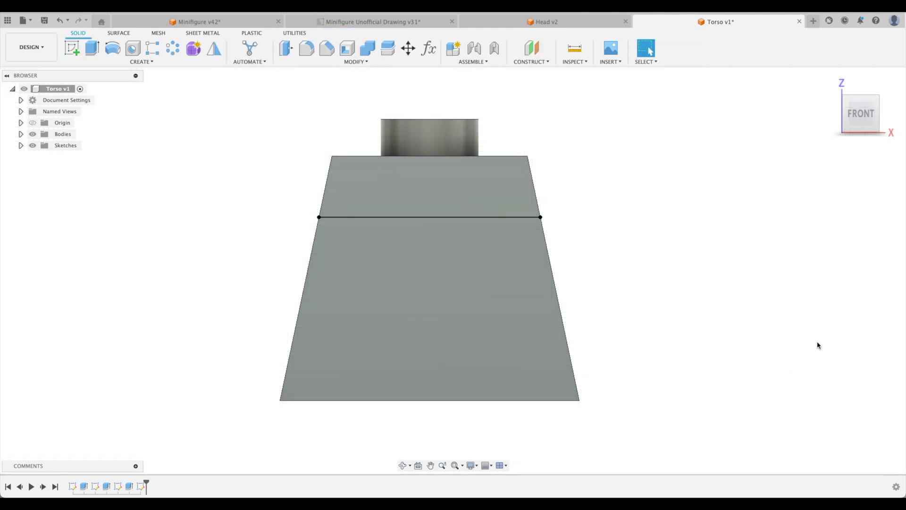
# - Start a sketch on the torso's slanted right side face
pyautogui.keyDown('shift'); pyautogui.moveTo(818, 342); pyautogui.dragTo(803, 317, button='middle'); pyautogui.keyUp('shift')
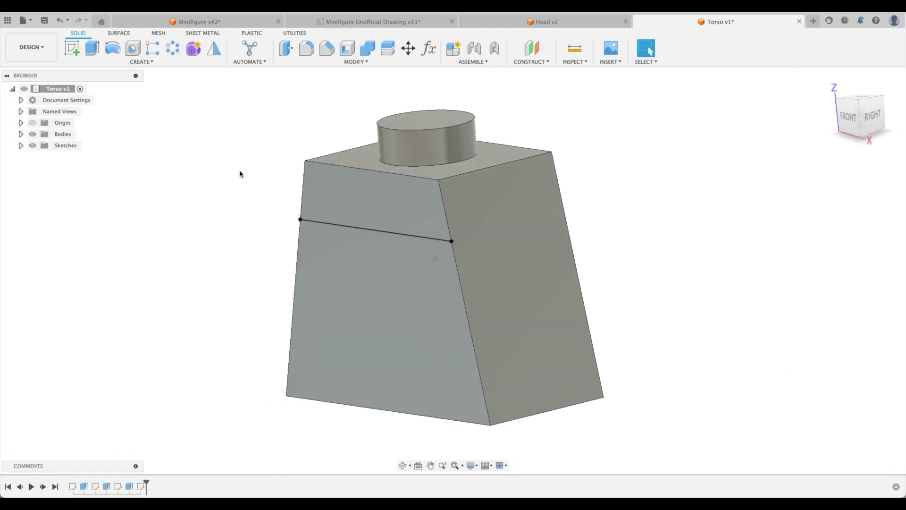
pyautogui.click(71, 48)
pyautogui.click(496, 237)
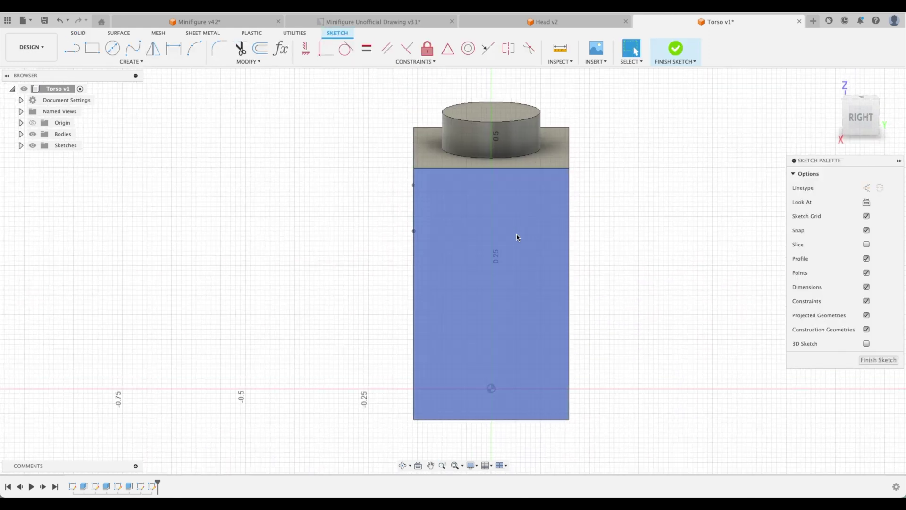
pyautogui.press('l')
pyautogui.click(414, 231)
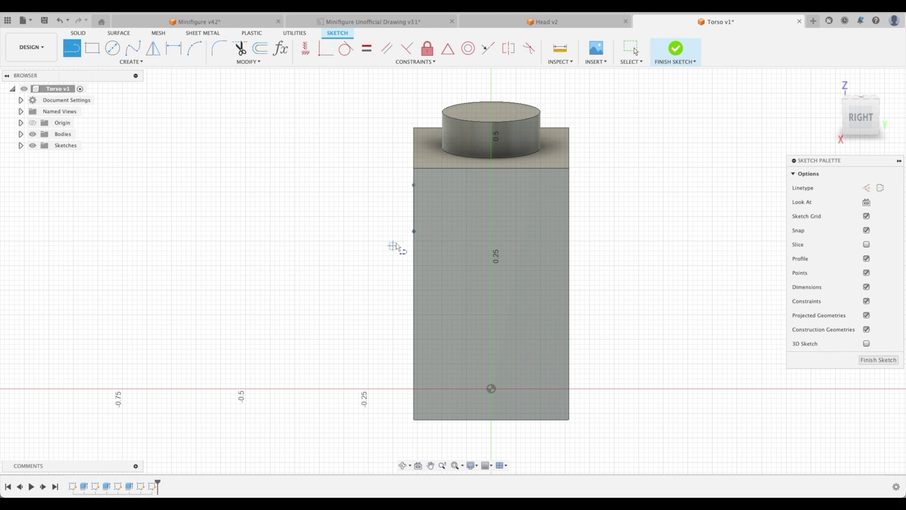
pyautogui.press('Escape')
pyautogui.click(75, 51)
pyautogui.press('Escape')
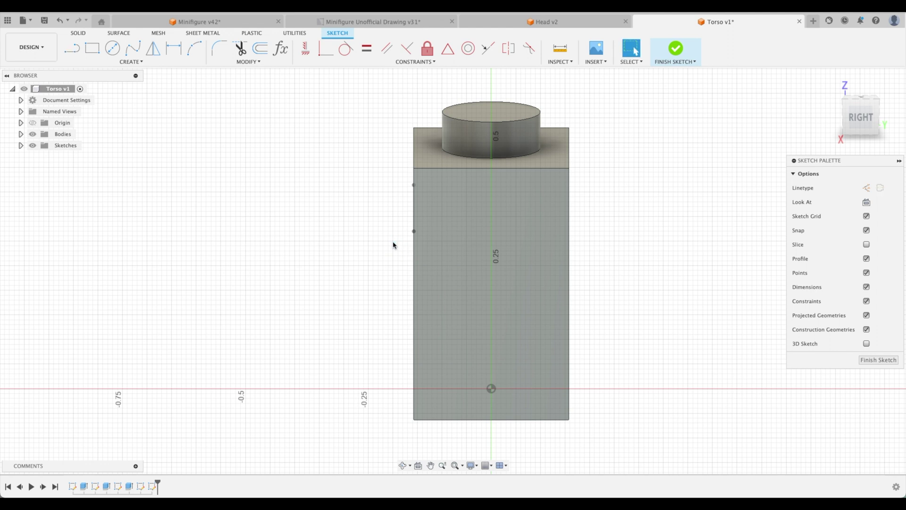
# - Project the front face's horizontal line into the side-face sketch
pyautogui.press('p')
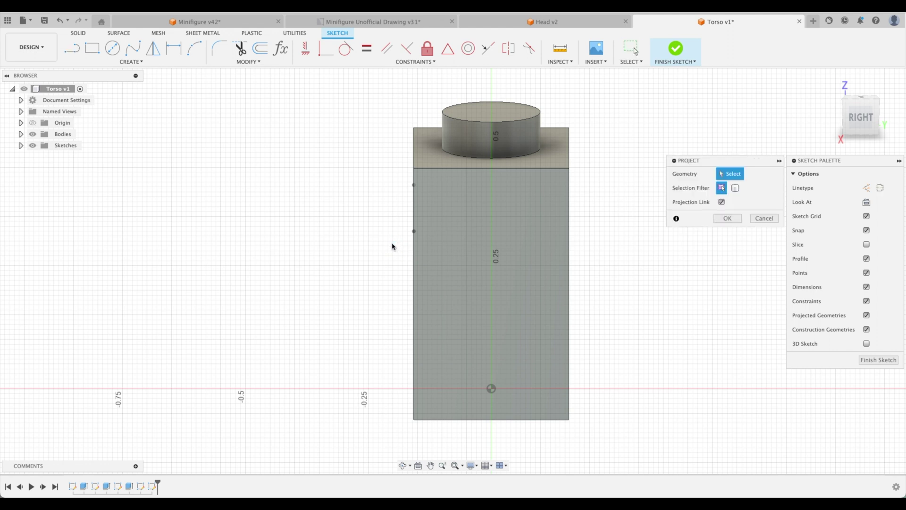
pyautogui.moveTo(392, 247)
pyautogui.keyDown('shift'); pyautogui.mouseDown(button='middle')
pyautogui.moveTo(431, 228)
pyautogui.moveTo(575, 238)
pyautogui.moveTo(724, 218)
pyautogui.mouseUp(button='middle'); pyautogui.keyUp('shift')
pyautogui.click(462, 213)
pyautogui.click(726, 218)
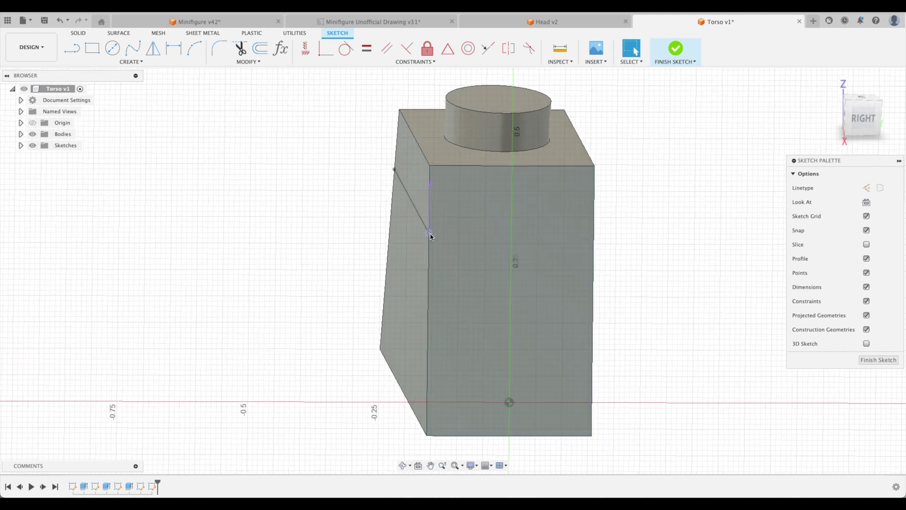
# - Sketch a horizontal line from the projected line's lower endpoint on the front edge to just past the middle of the side face
pyautogui.keyDown('shift'); pyautogui.moveTo(431, 236); pyautogui.dragTo(348, 219, button='middle'); pyautogui.keyUp('shift')
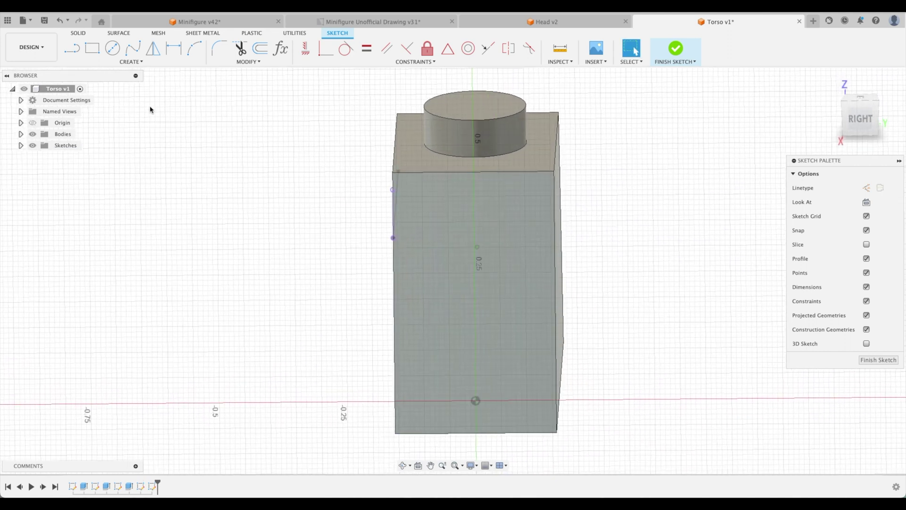
pyautogui.click(72, 50)
pyautogui.click(400, 238)
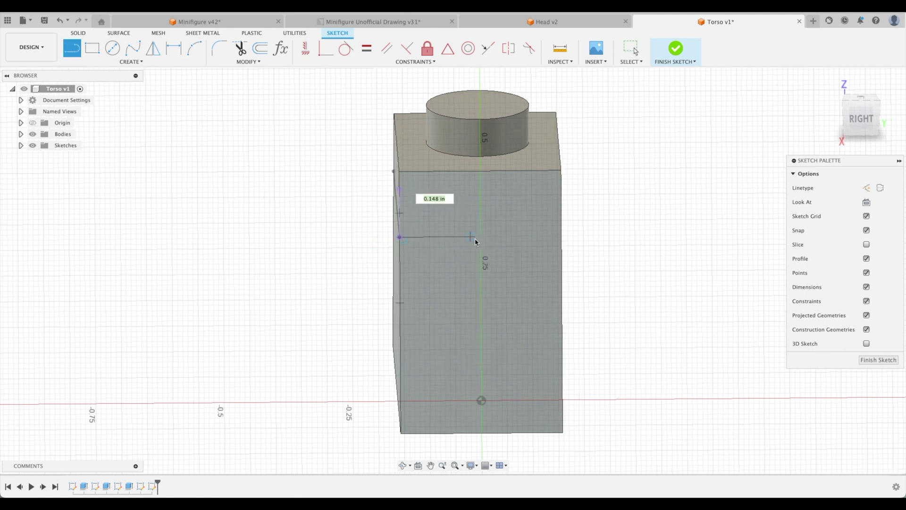
pyautogui.click(482, 241)
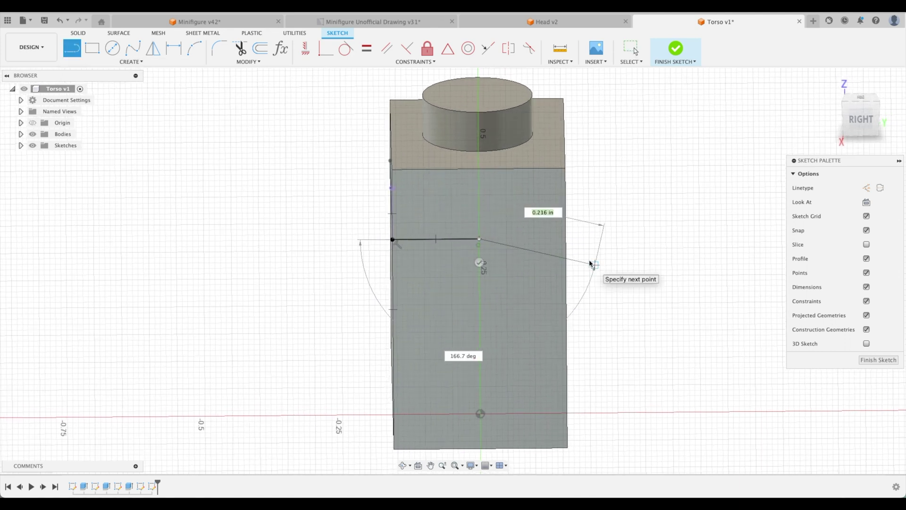
pyautogui.moveTo(479, 239); pyautogui.dragTo(495, 240)
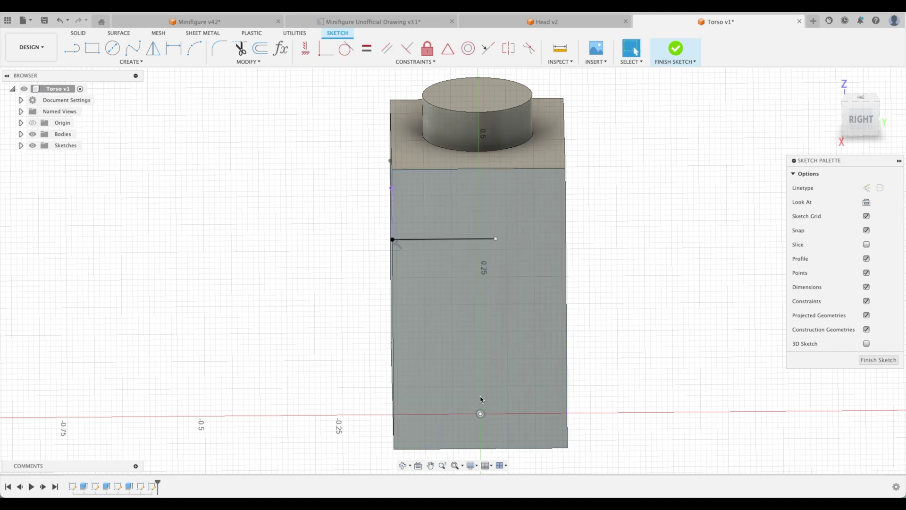
# - Align the horizontal line's free endpoint vertically with the origin using a Horizontal/Vertical constraint and finish the sketch
pyautogui.click(306, 51)
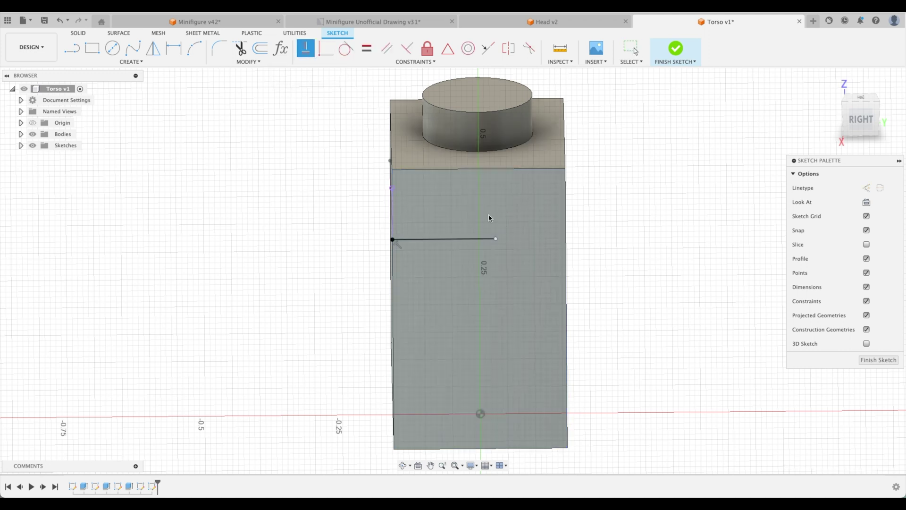
pyautogui.click(496, 239)
pyautogui.click(480, 414)
pyautogui.press('Escape')
pyautogui.click(867, 361)
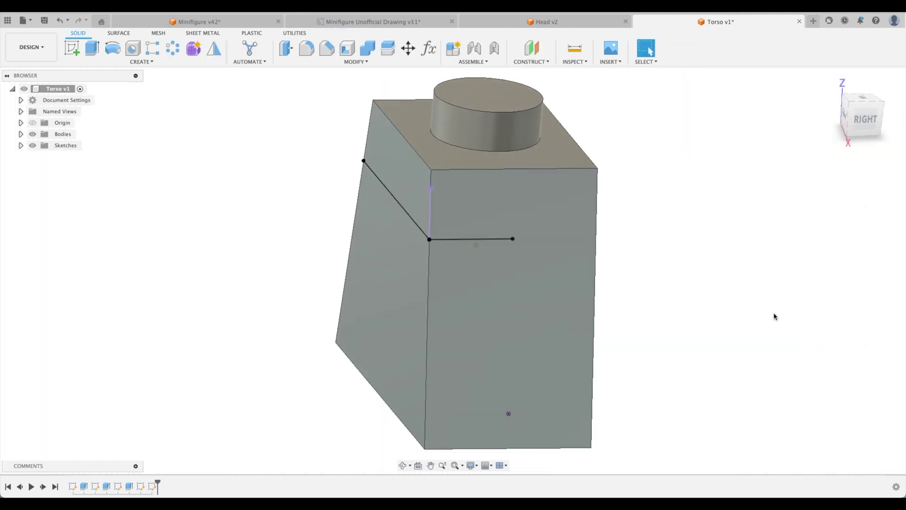
# - Check section B-B of the drawing for the arm holes' size and measure the arm hole's radius in the Minifigure reference model
pyautogui.click(392, 21)
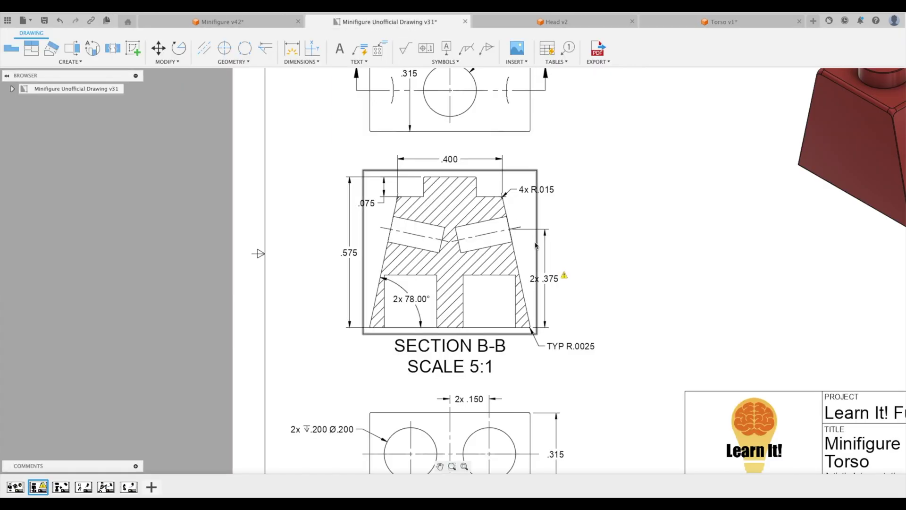
pyautogui.scroll(-2, 609, 231)
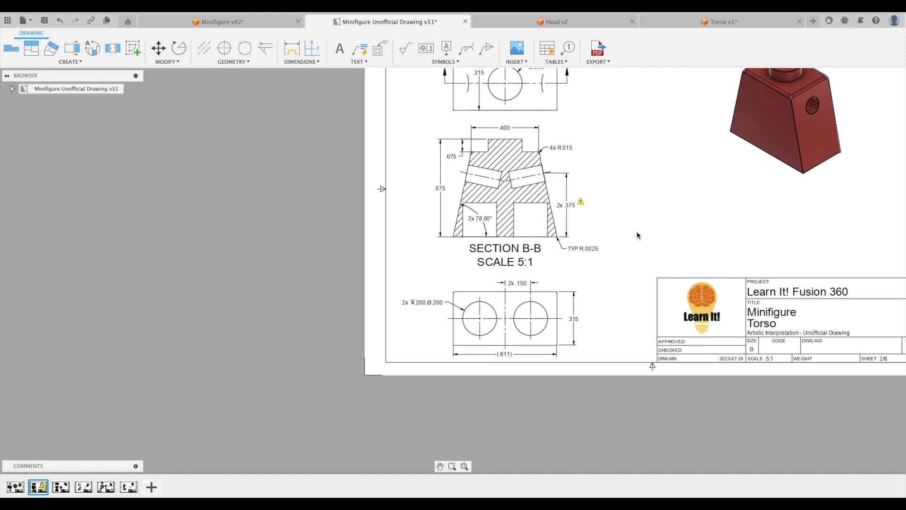
pyautogui.scroll(2, 637, 232)
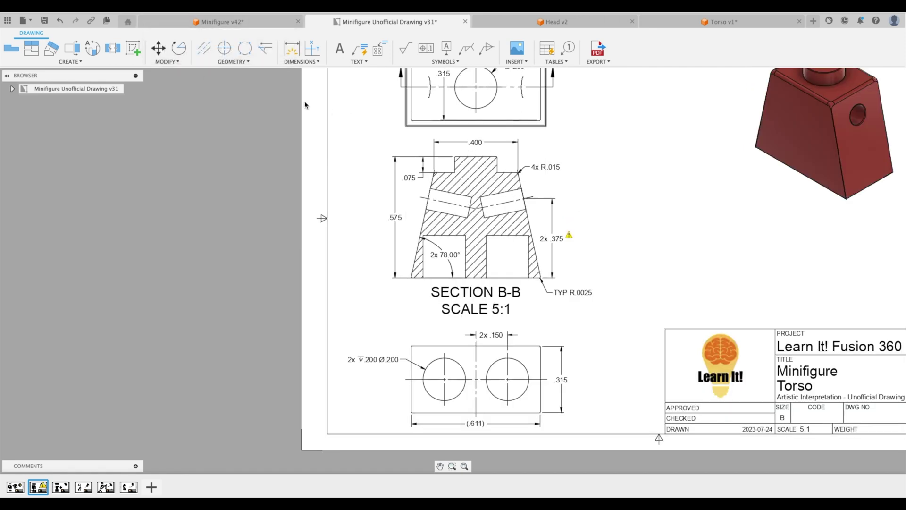
pyautogui.click(236, 22)
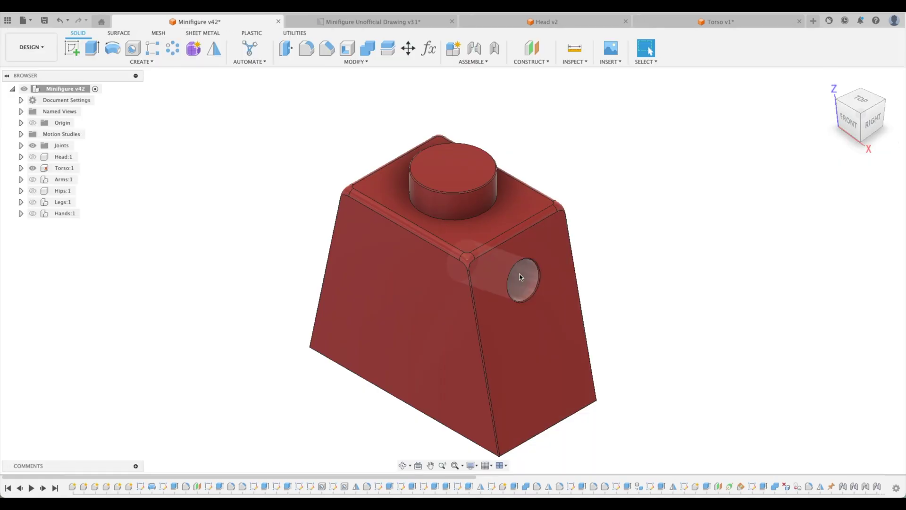
pyautogui.click(528, 277)
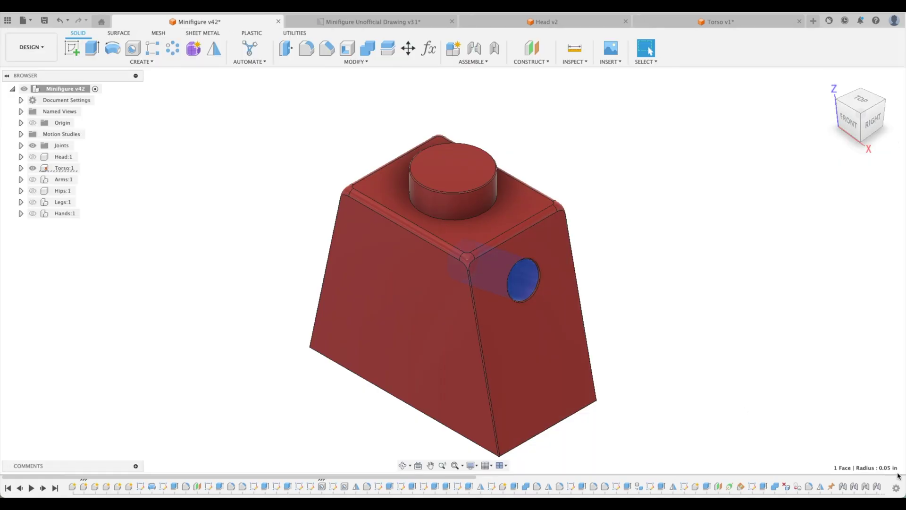
pyautogui.click(674, 23)
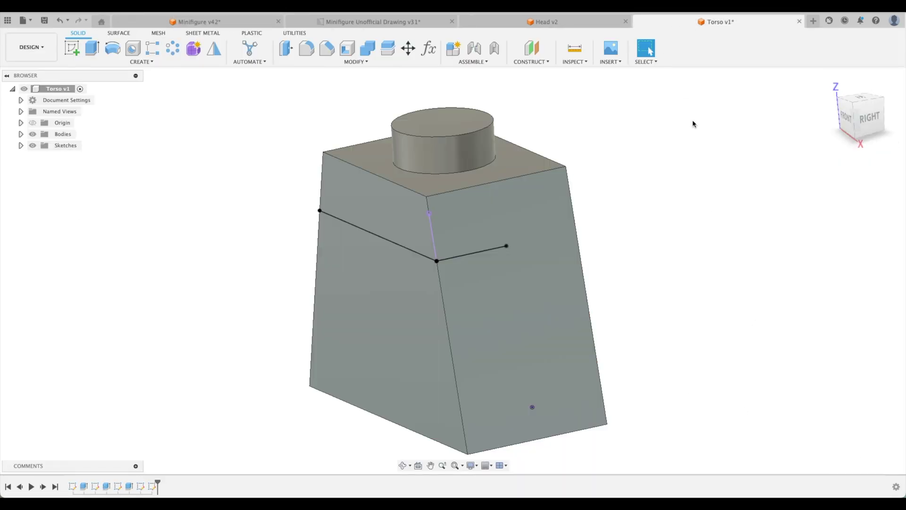
# - Measure the arm hole's depth in the Minifigure reference model, from the slanted side face to the hole's bottom face
pyautogui.click(420, 24)
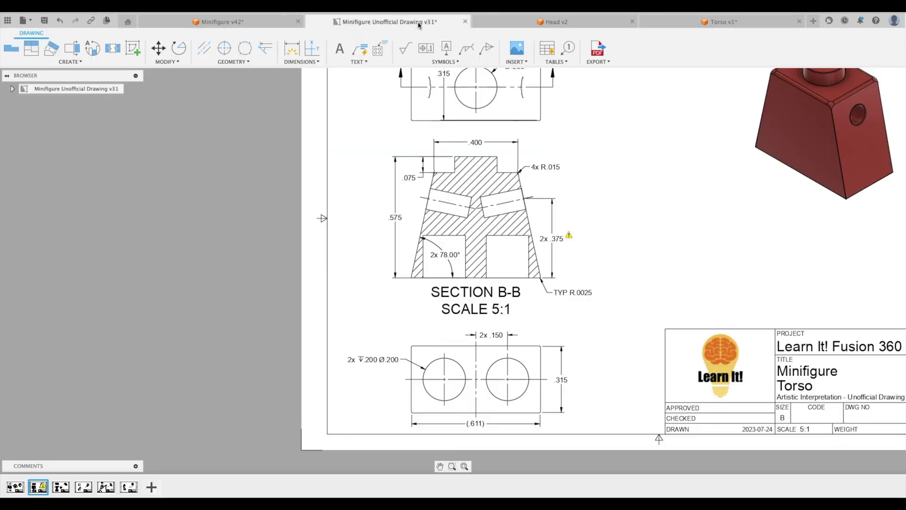
pyautogui.click(263, 24)
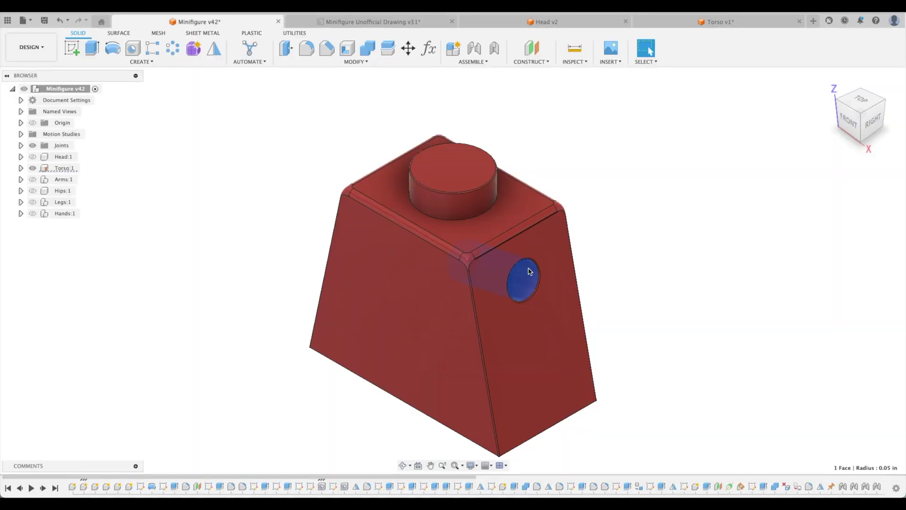
pyautogui.click(701, 261)
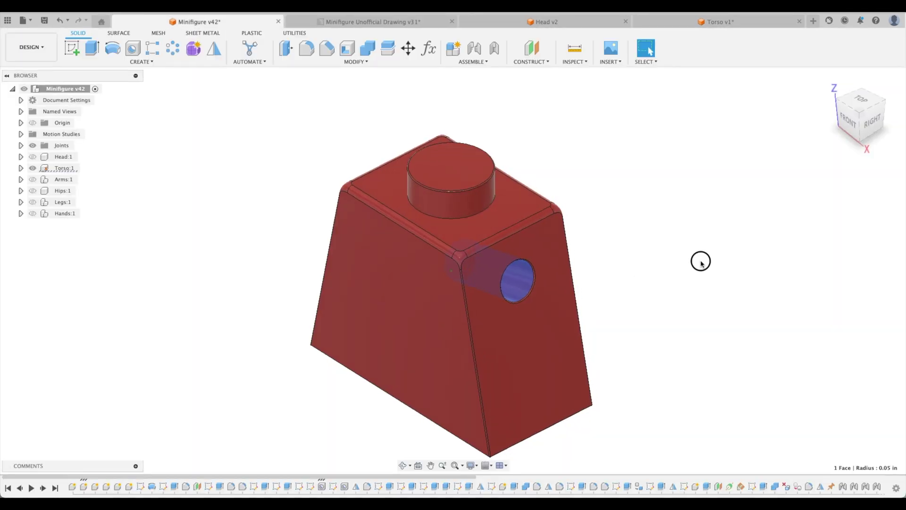
pyautogui.keyDown('shift'); pyautogui.moveTo(700, 261); pyautogui.dragTo(521, 287, button='middle'); pyautogui.keyUp('shift')
pyautogui.click(521, 291)
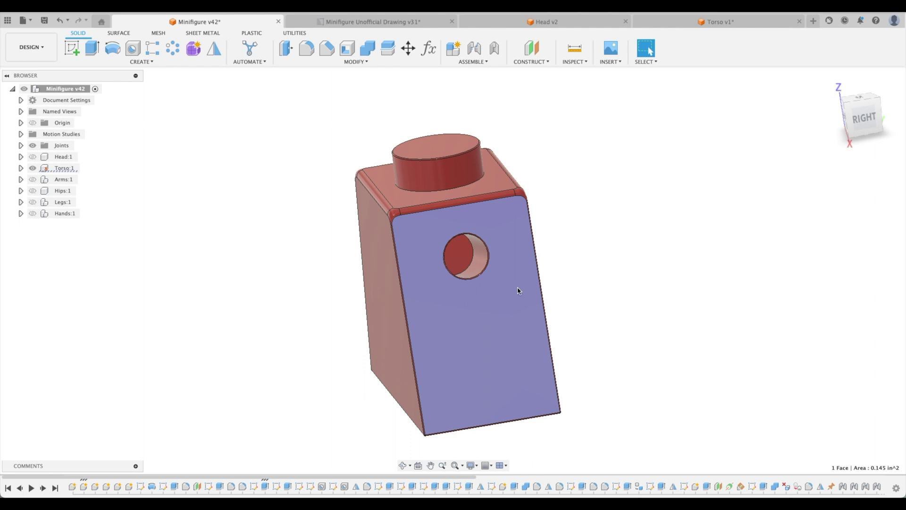
pyautogui.keyDown('shift'); pyautogui.click(456, 258); pyautogui.keyUp('shift')
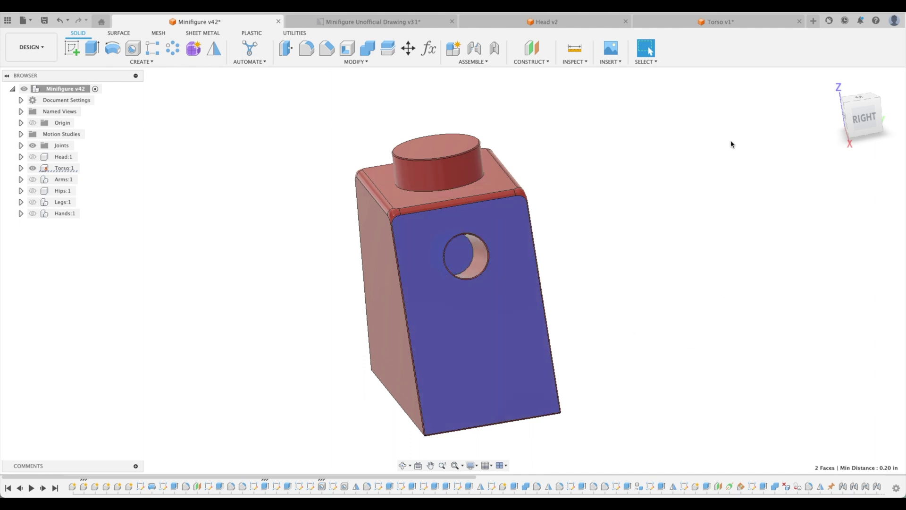
# - In the Torso model, create a 0.2 in deep hole at the side-face line's free end, its diameter matching the reference's 0.05 in radius
pyautogui.click(734, 22)
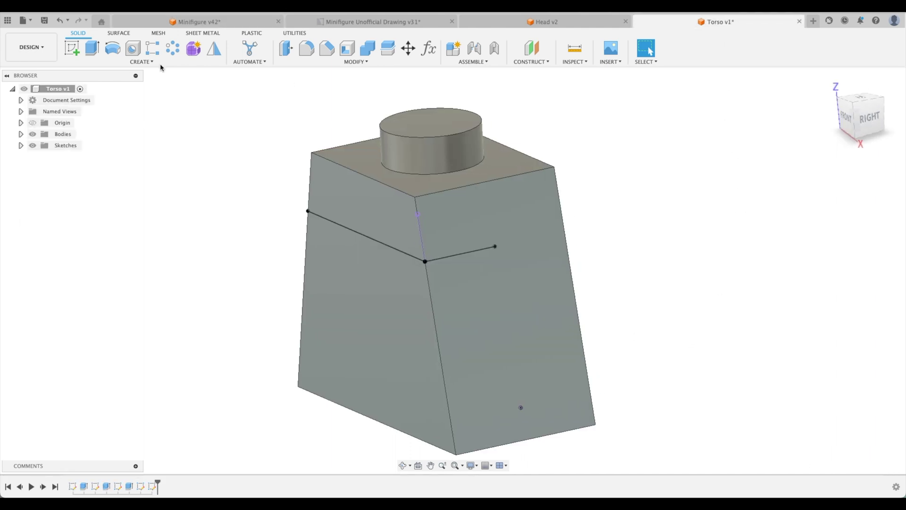
pyautogui.press('h')
pyautogui.click(495, 246)
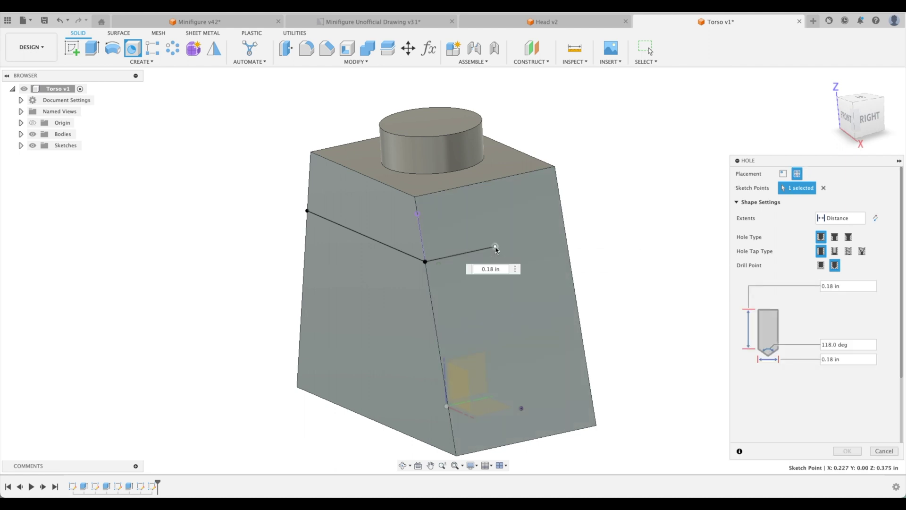
pyautogui.scroll(2, 704, 292)
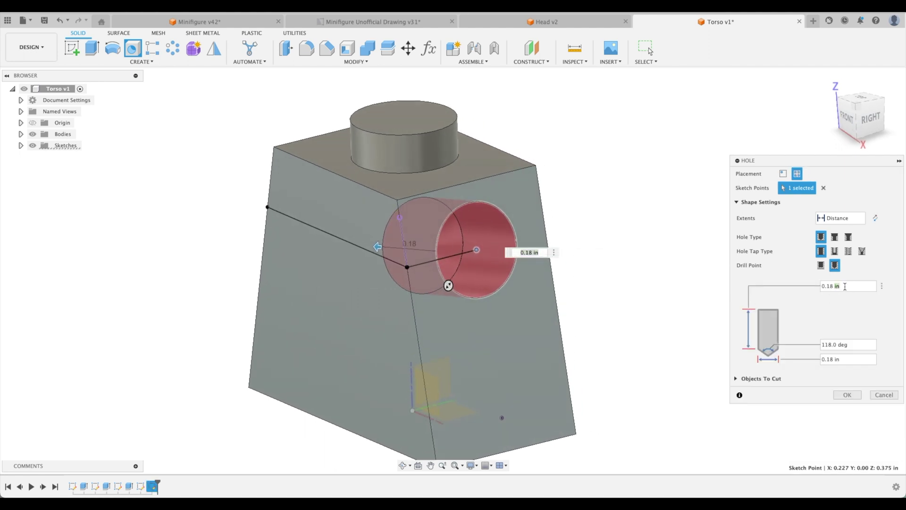
pyautogui.write('.2')
pyautogui.press('Tab')
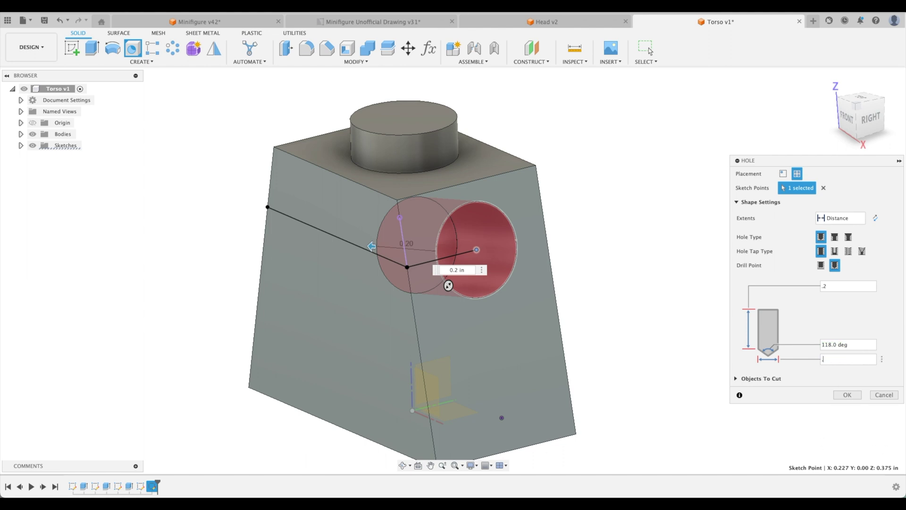
pyautogui.press('Return')
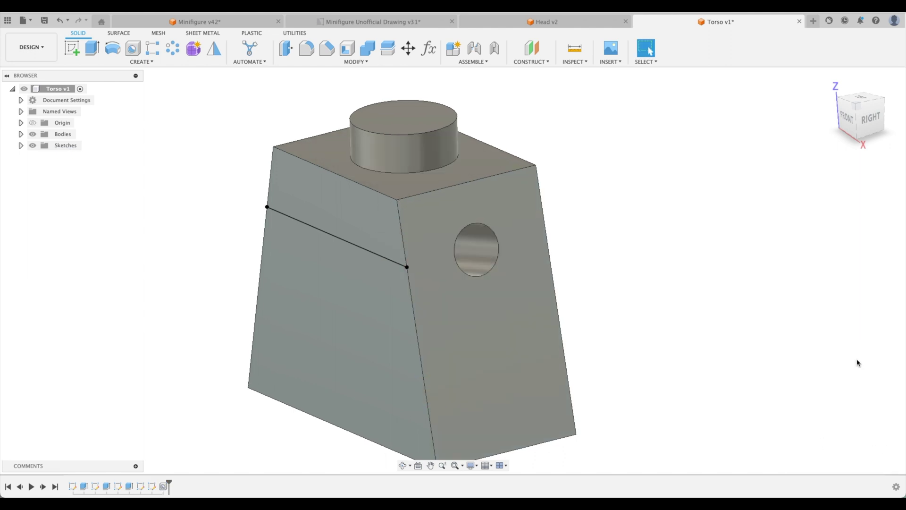
# - Hide Sketch4, which holds the horizontal line on the torso's front face
pyautogui.keyDown('shift'); pyautogui.moveTo(857, 362); pyautogui.dragTo(764, 311, button='middle'); pyautogui.keyUp('shift')
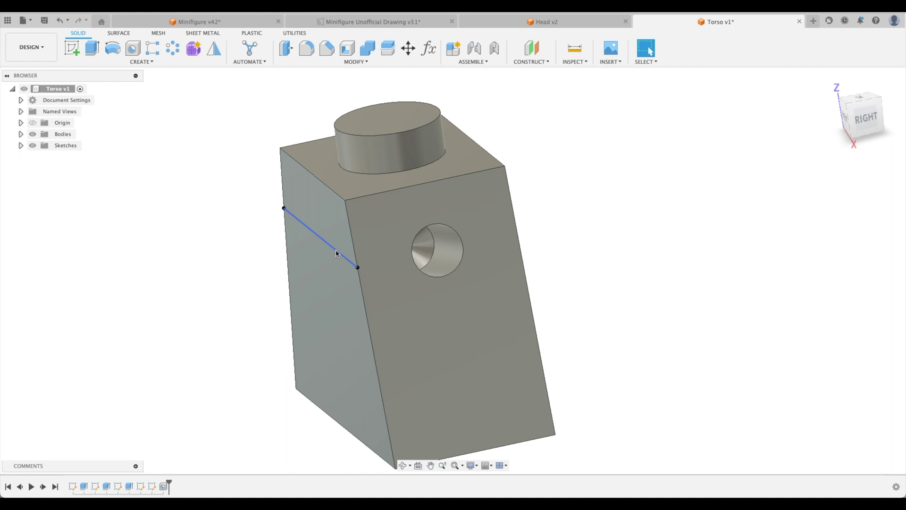
pyautogui.click(336, 253)
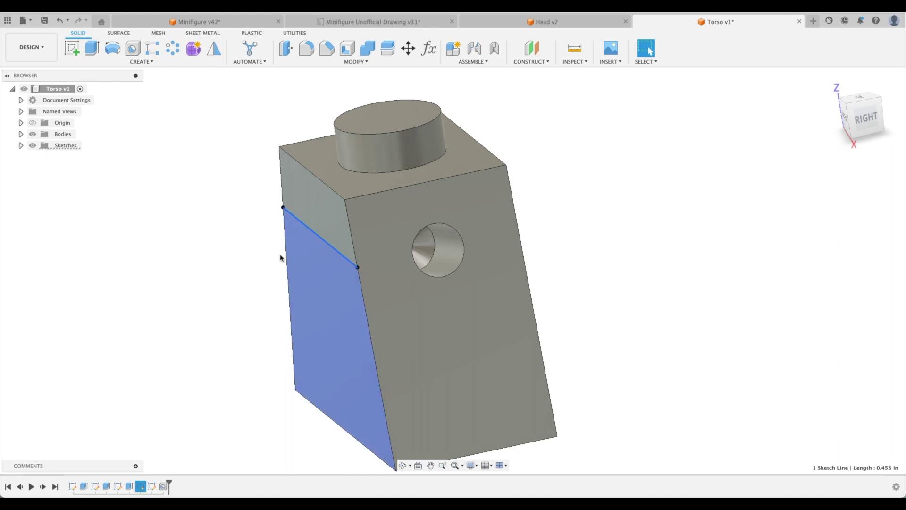
pyautogui.click(20, 145)
pyautogui.click(41, 191)
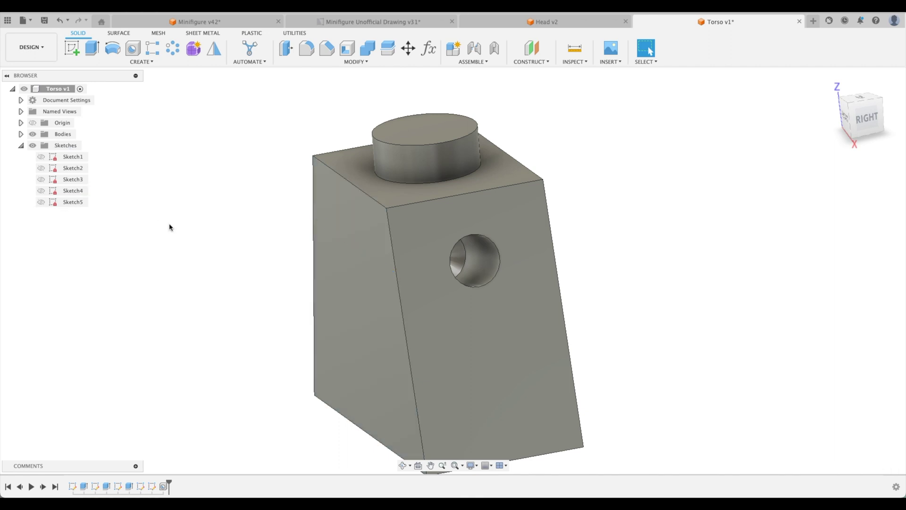
# - Mirror the arm hole feature about the YZ plane to the torso's opposite slanted side
pyautogui.click(213, 47)
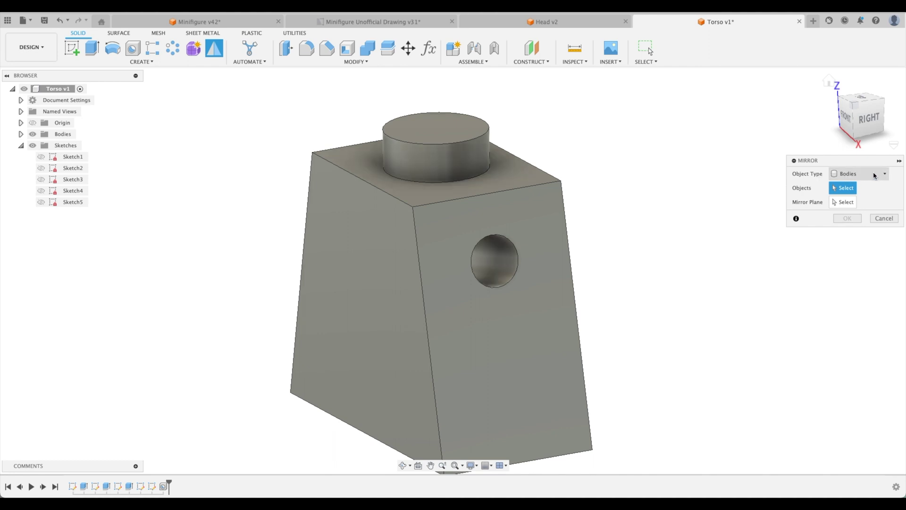
pyautogui.click(857, 176)
pyautogui.click(869, 209)
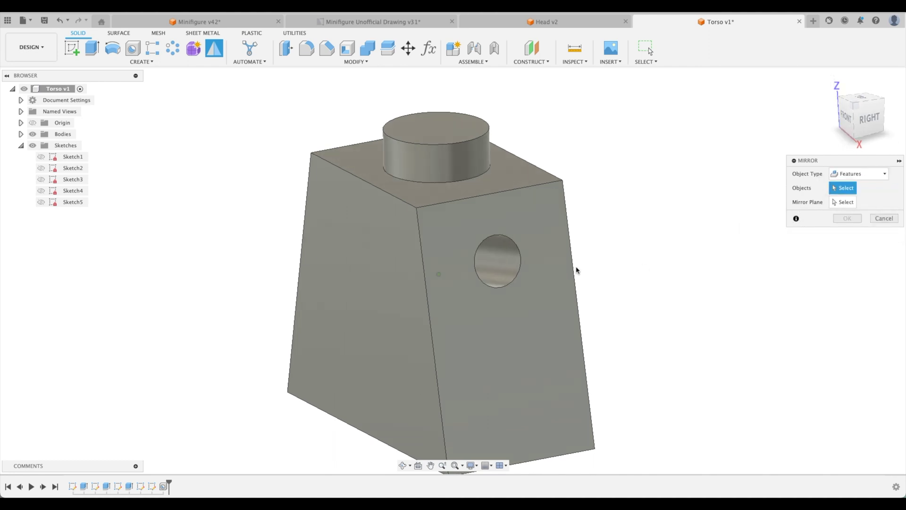
pyautogui.click(498, 260)
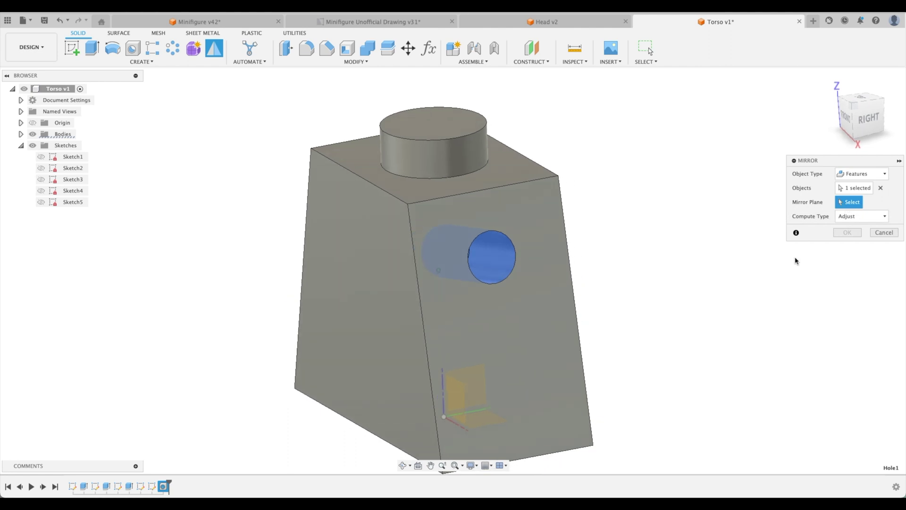
pyautogui.keyDown('shift'); pyautogui.moveTo(795, 259); pyautogui.dragTo(481, 348, button='middle'); pyautogui.keyUp('shift')
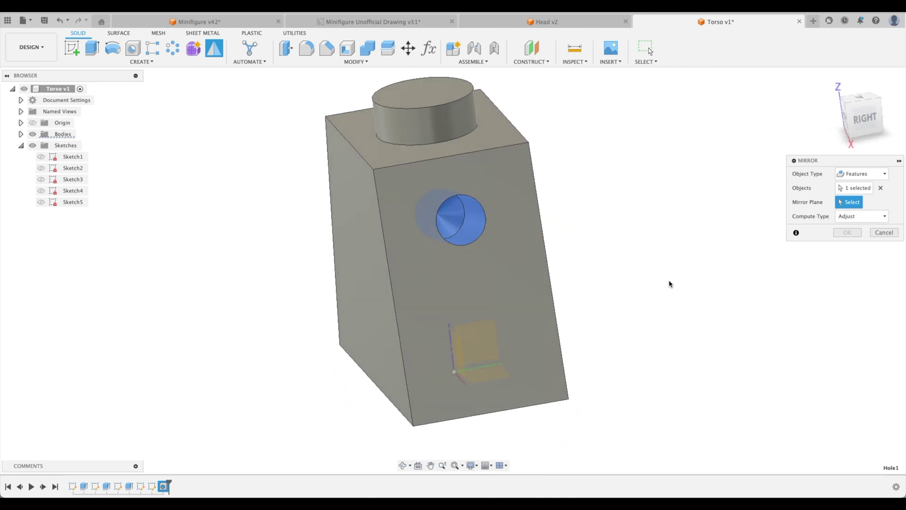
pyautogui.scroll(1, 492, 299)
pyautogui.scroll(2, 492, 299)
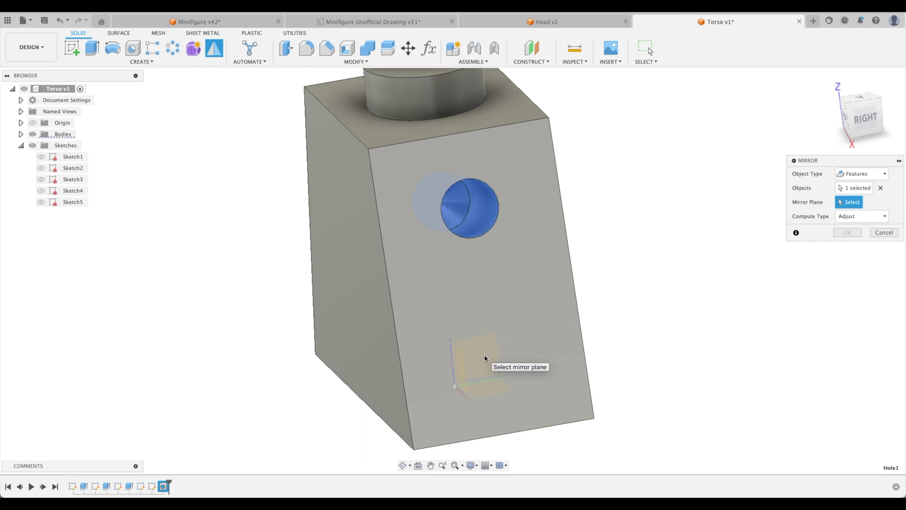
pyautogui.click(485, 357)
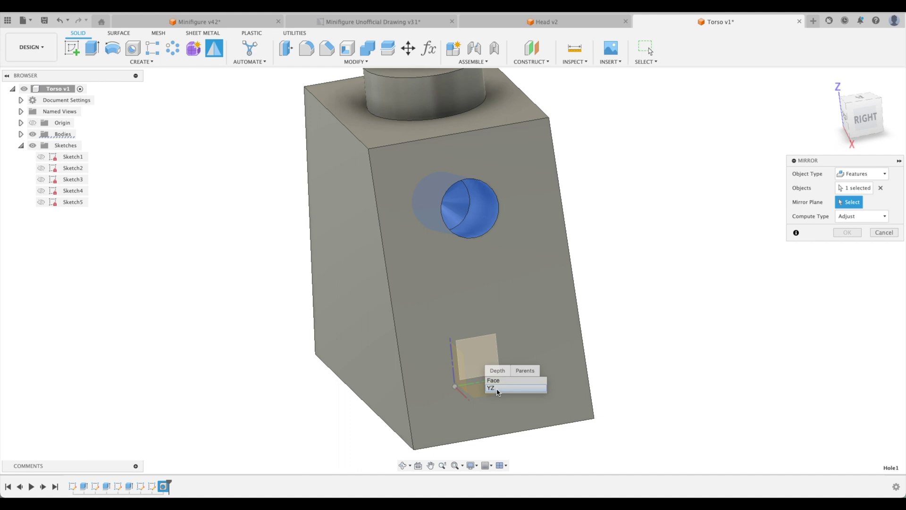
pyautogui.click(497, 391)
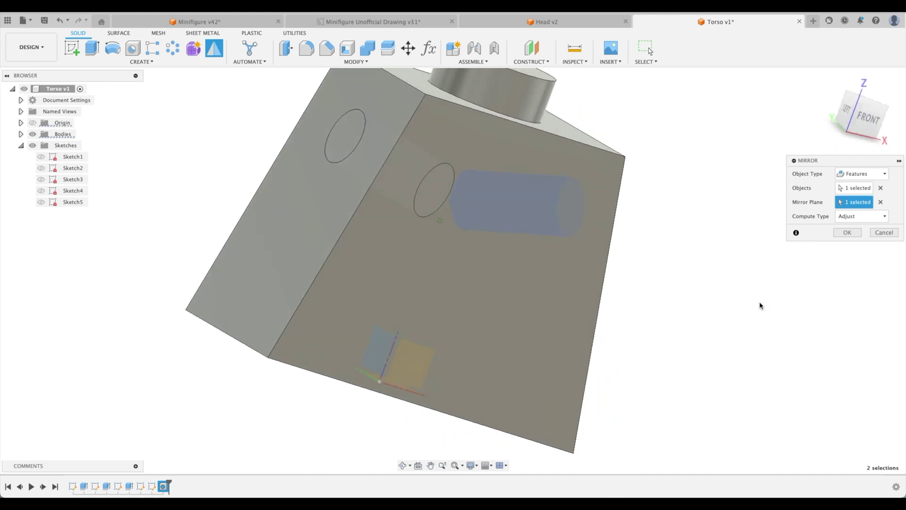
pyautogui.click(847, 233)
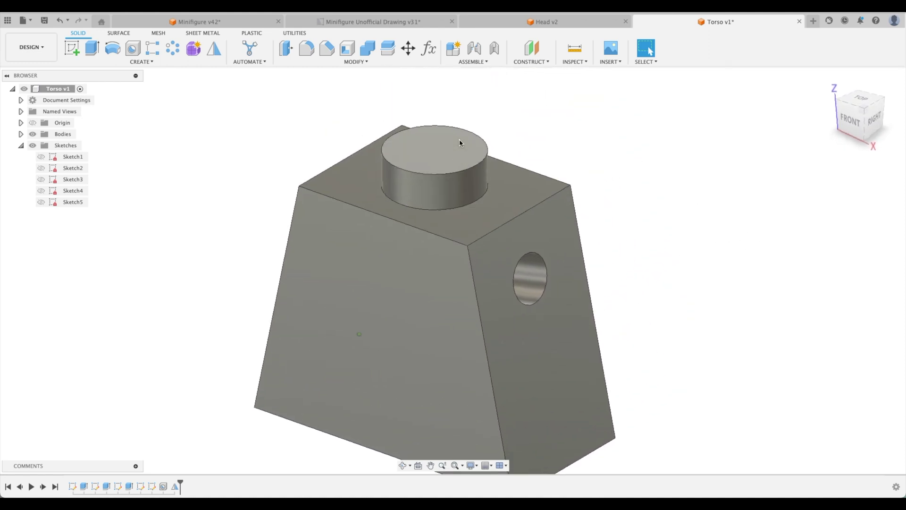
# - Look up the torso's fillet radii on the section B-B view of the Minifigure drawing and return to the Torso model
pyautogui.click(310, 55)
pyautogui.keyDown('shift'); pyautogui.moveTo(310, 59); pyautogui.dragTo(471, 81, button='middle'); pyautogui.keyUp('shift')
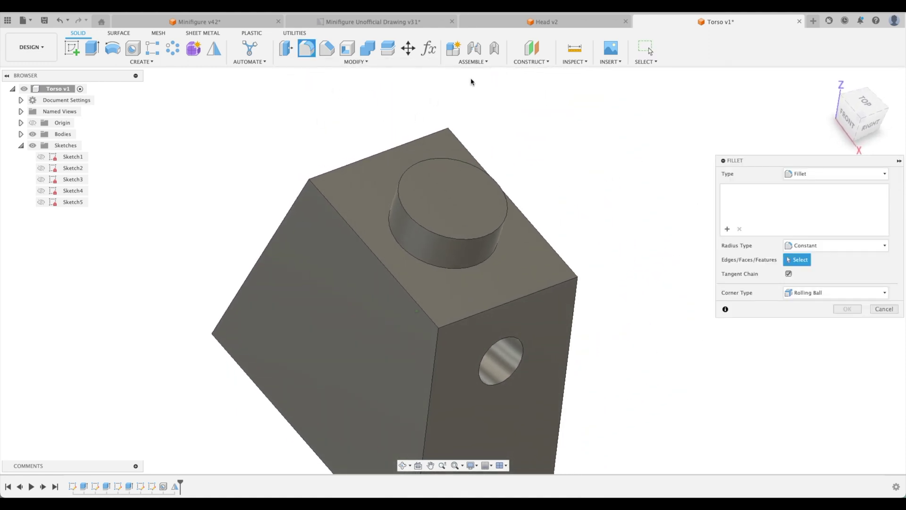
pyautogui.click(410, 19)
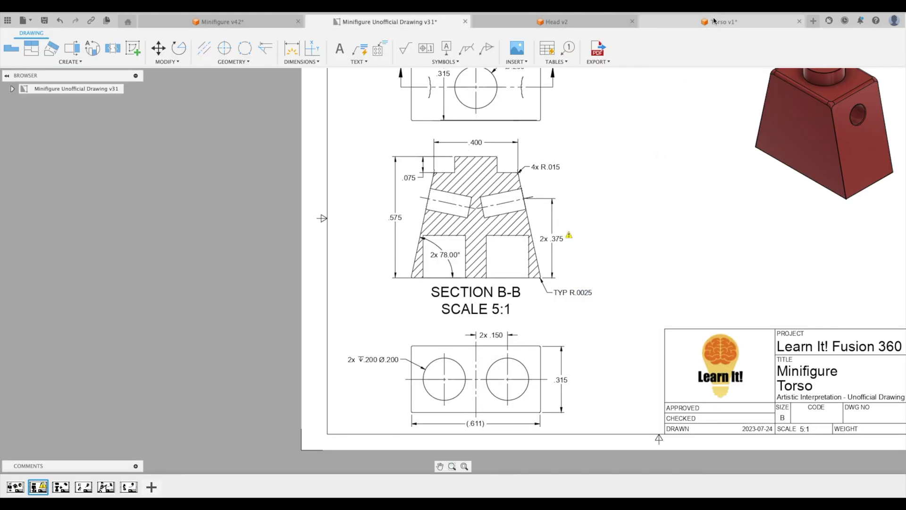
pyautogui.click(694, 22)
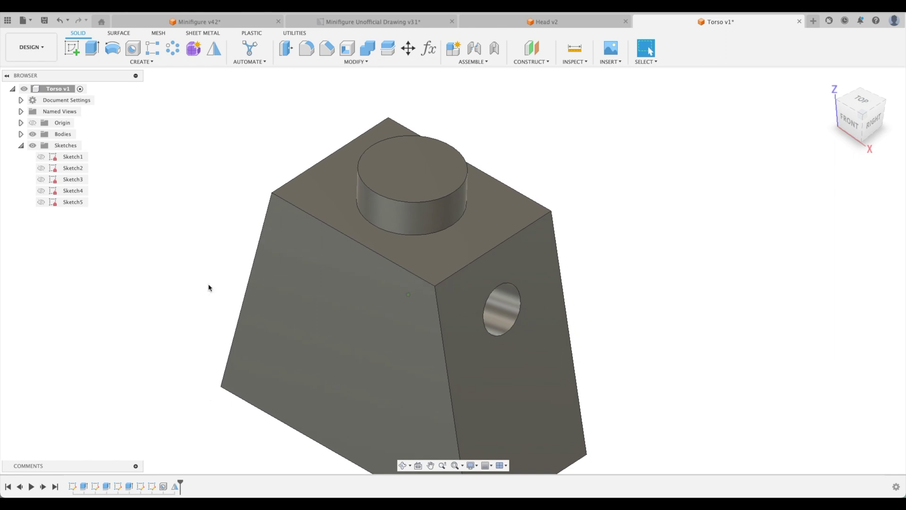
# - Fillet the four outer edges of the torso's top face with a 0.015 in radius
pyautogui.click(306, 49)
pyautogui.click(328, 156)
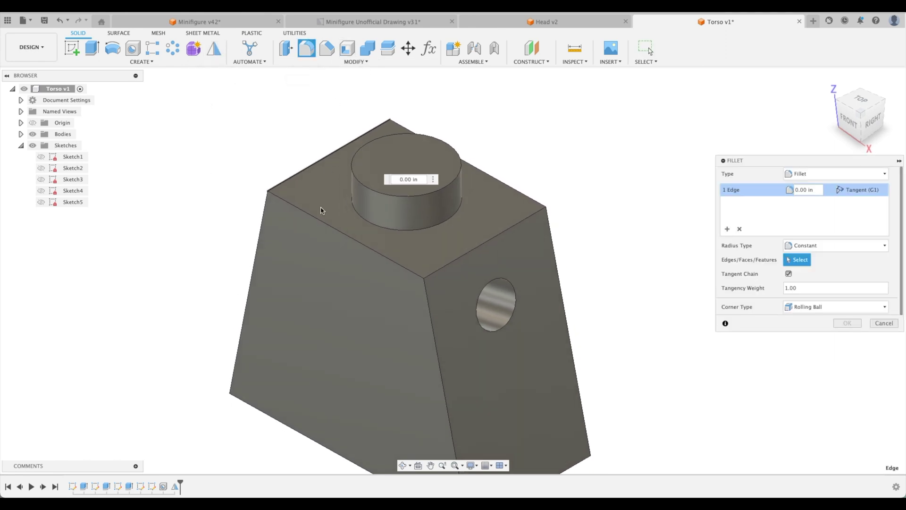
pyautogui.click(321, 225)
pyautogui.click(469, 251)
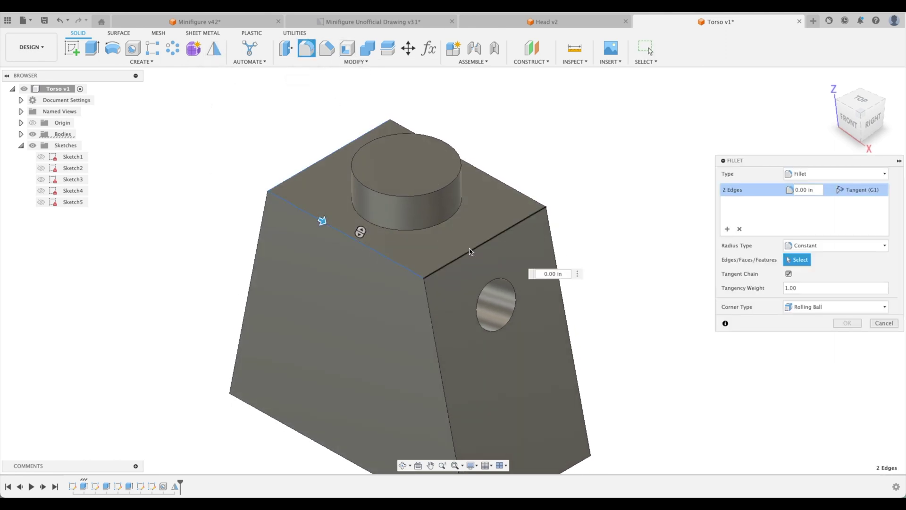
pyautogui.click(500, 188)
pyautogui.keyDown('shift'); pyautogui.moveTo(500, 187); pyautogui.dragTo(575, 151, button='middle'); pyautogui.keyUp('shift')
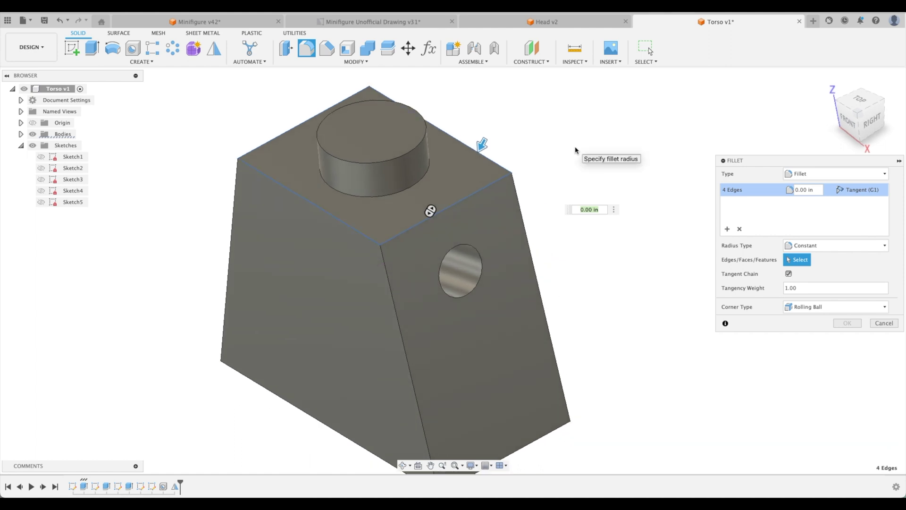
# - Add a second fillet selection set containing the torso's four slanted corner edges and the neck stud's top rim
pyautogui.click(728, 230)
pyautogui.moveTo(555, 350); pyautogui.dragTo(548, 245, button='middle')
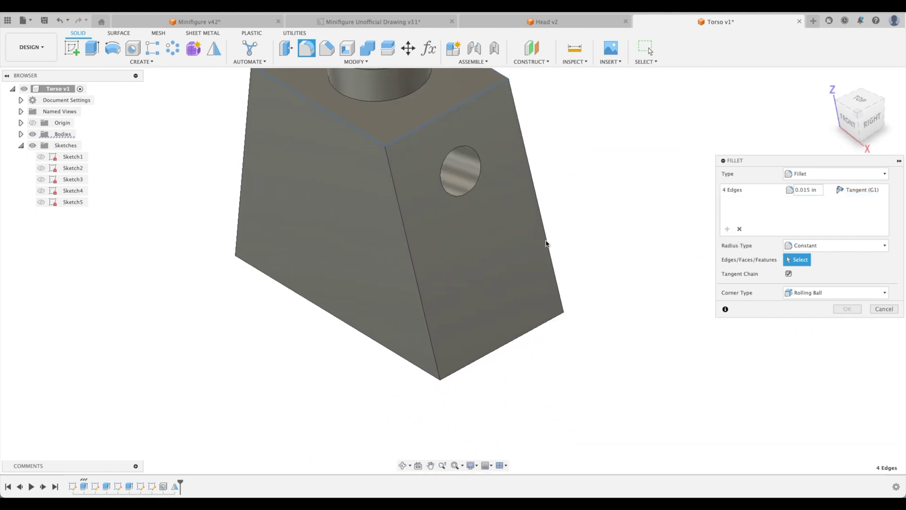
pyautogui.click(410, 245)
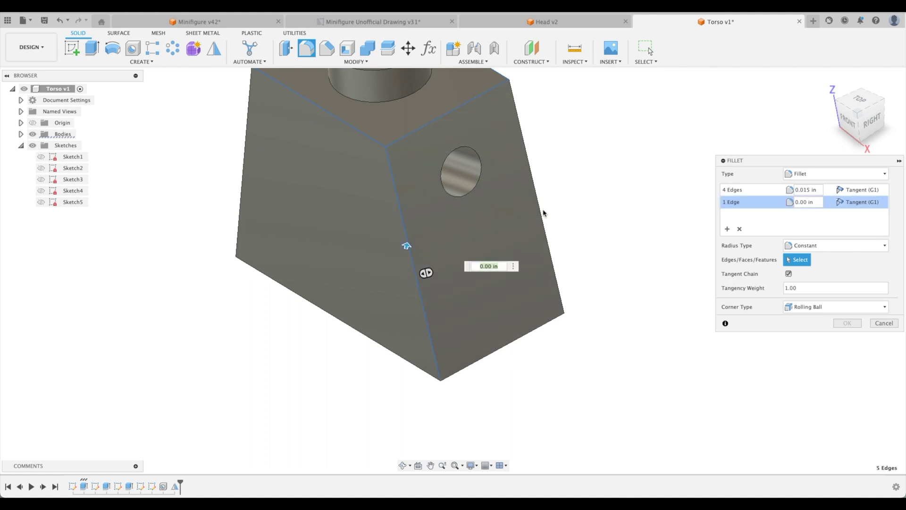
pyautogui.click(547, 210)
pyautogui.keyDown('shift'); pyautogui.moveTo(546, 209); pyautogui.dragTo(498, 204, button='middle'); pyautogui.keyUp('shift')
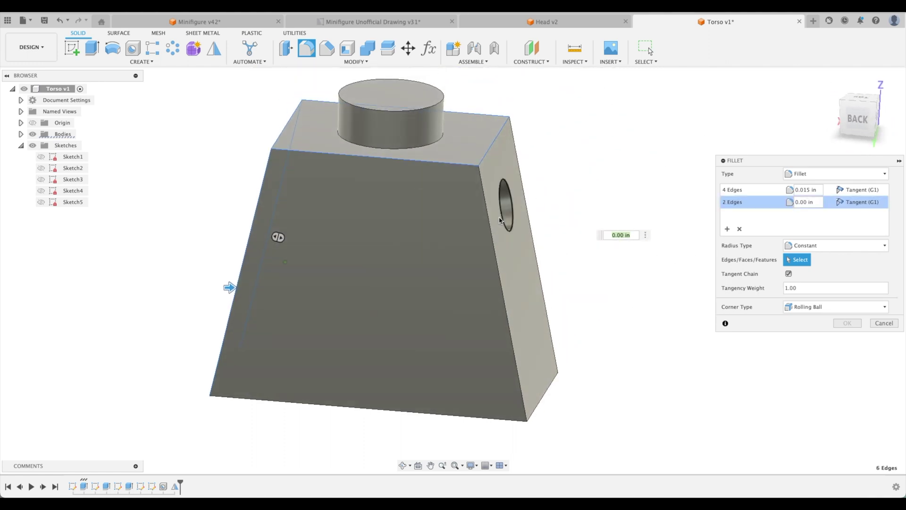
pyautogui.click(489, 217)
pyautogui.click(518, 157)
pyautogui.moveTo(443, 115); pyautogui.dragTo(486, 258, button='middle')
pyautogui.click(470, 143)
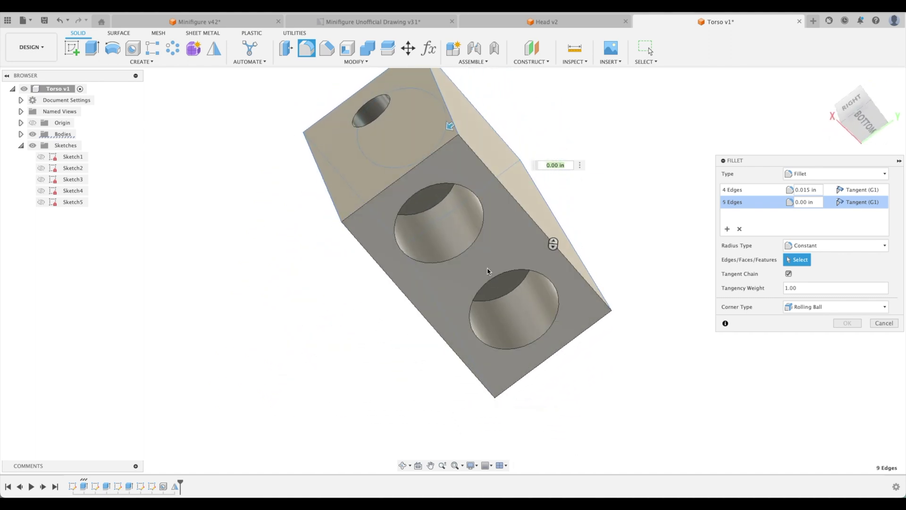
# - Include the torso's bottom face in the second selection set, set its radius to 0.0025 in and finish the fillet
pyautogui.click(447, 297)
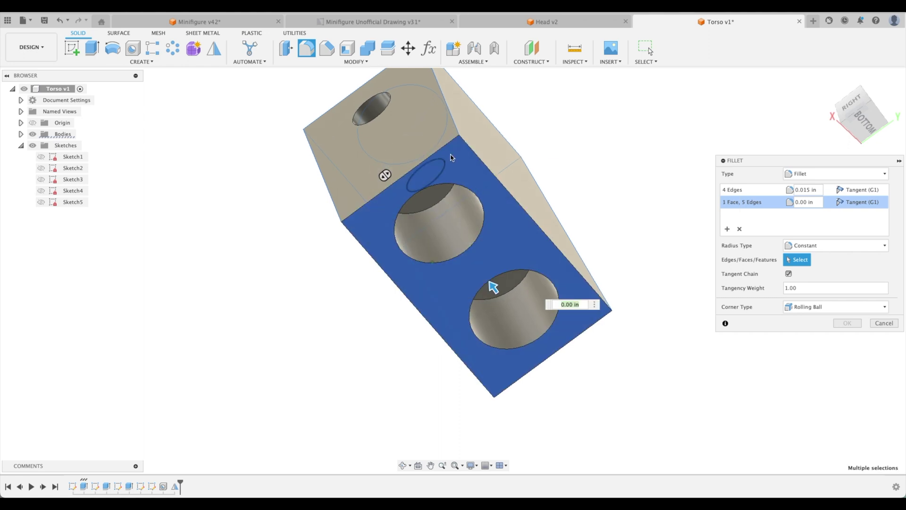
pyautogui.keyDown('shift'); pyautogui.moveTo(750, 283); pyautogui.dragTo(699, 319, button='middle'); pyautogui.keyUp('shift')
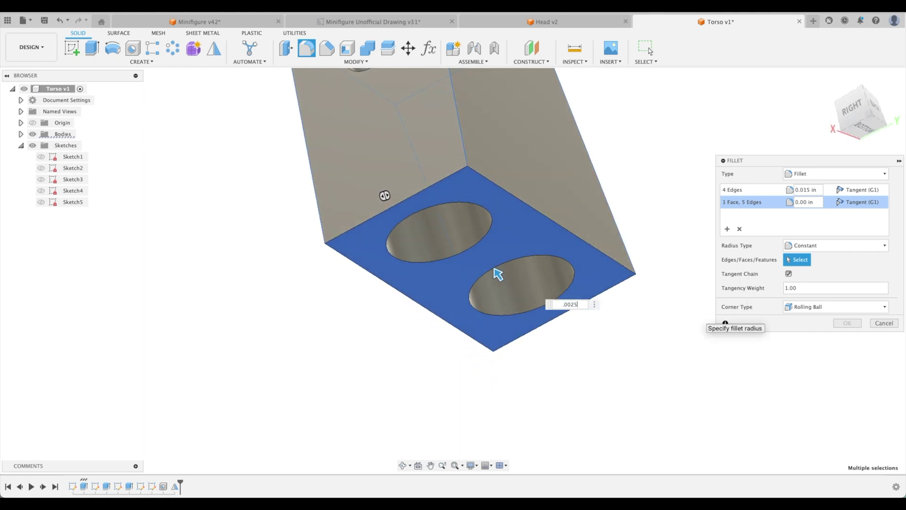
pyautogui.press('Return')
pyautogui.keyDown('shift'); pyautogui.moveTo(495, 269); pyautogui.dragTo(449, 259, button='middle'); pyautogui.keyUp('shift')
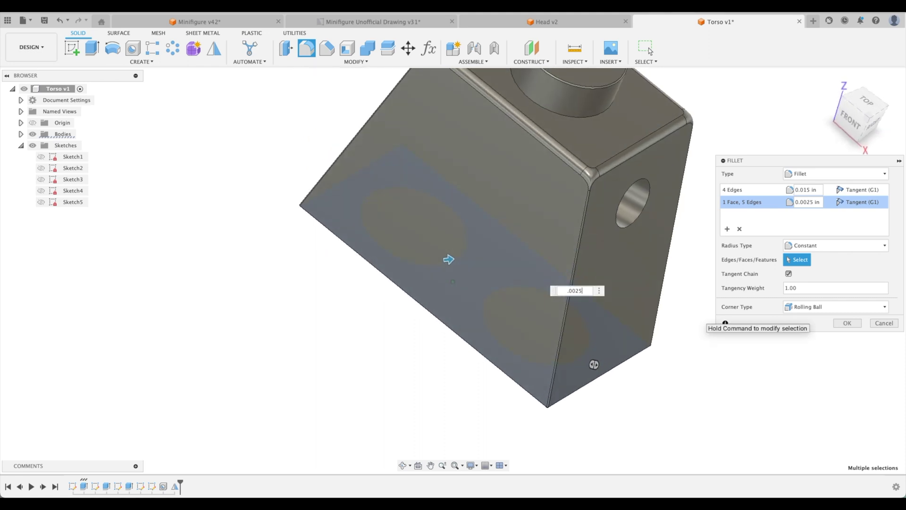
pyautogui.press('Return')
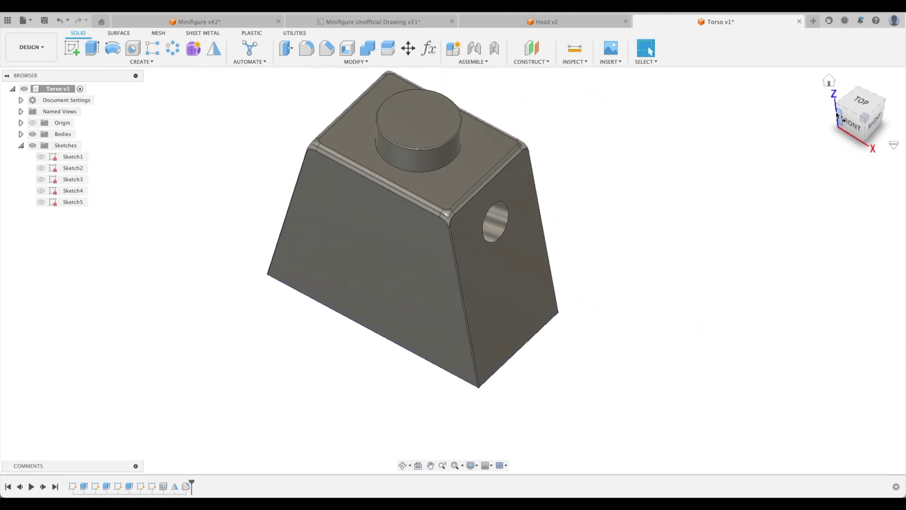
# - Compare the Torso model with the torso in the Minifigure reference design, both in the home view
pyautogui.click(831, 83)
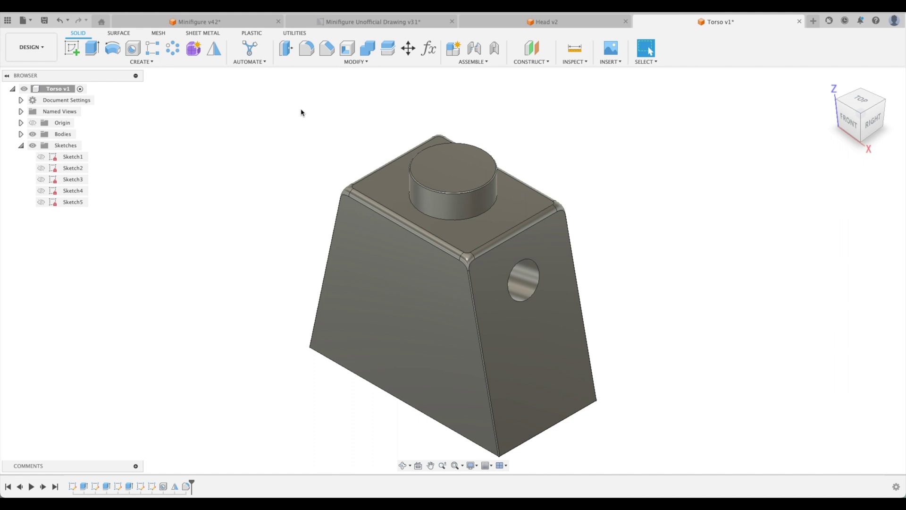
pyautogui.click(228, 24)
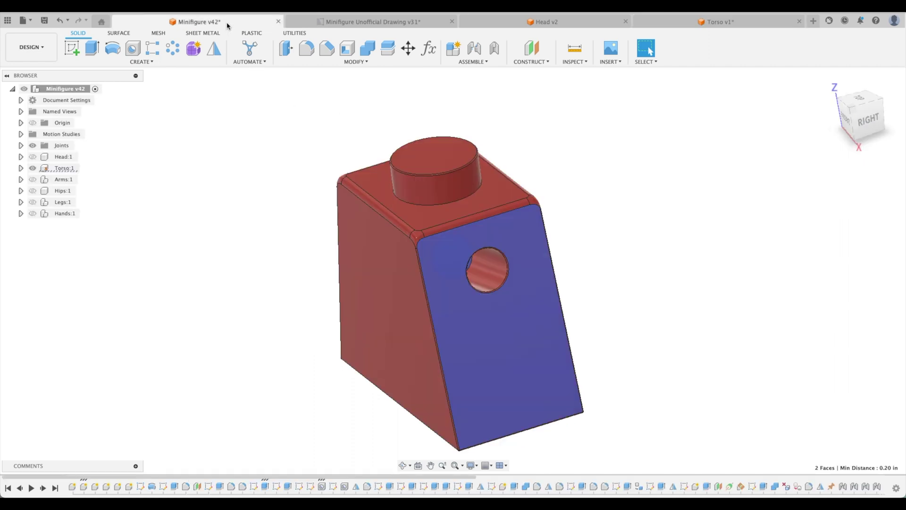
pyautogui.click(579, 134)
pyautogui.click(829, 82)
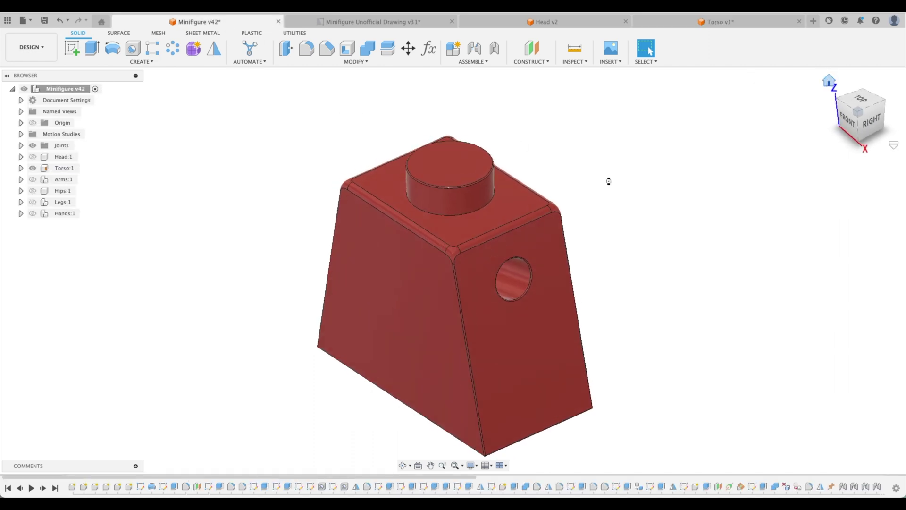
pyautogui.click(725, 22)
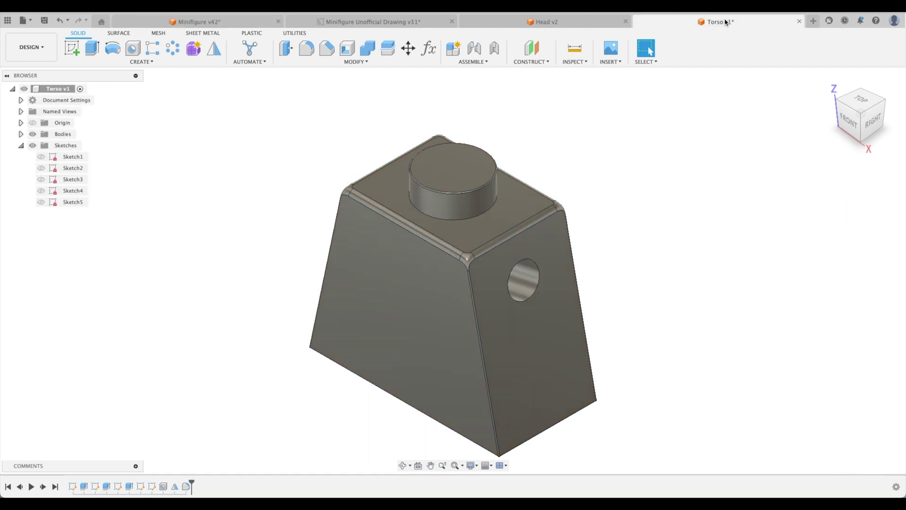
# - Search the appearance library for red and apply Plastic - Glossy (Red) to the whole torso body
pyautogui.rightClick(417, 293)
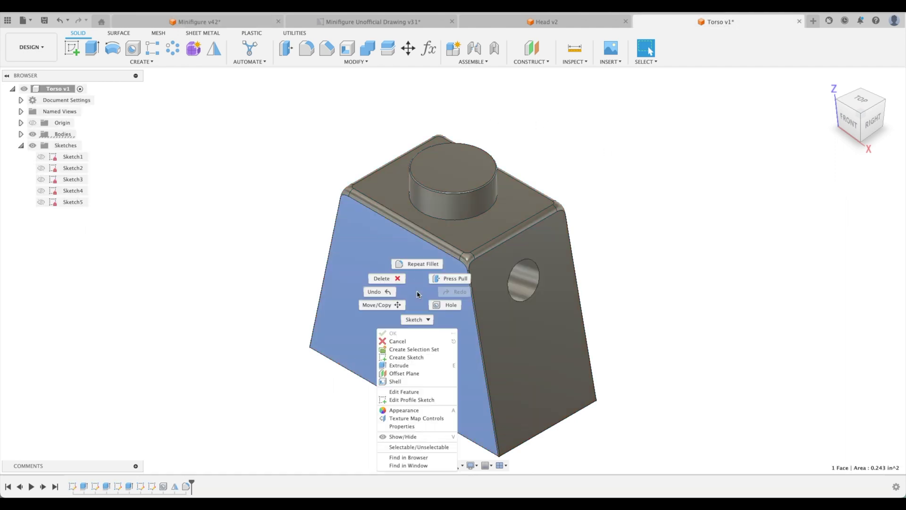
pyautogui.click(683, 261)
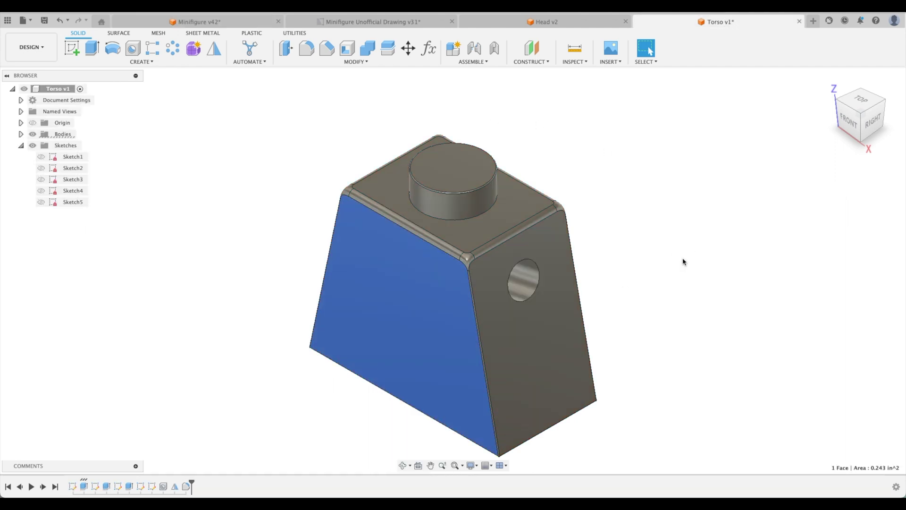
pyautogui.press('a')
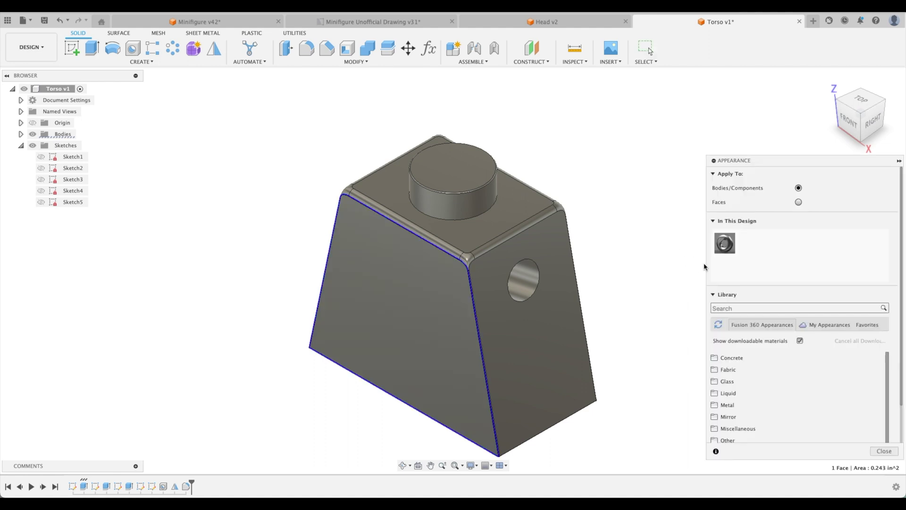
pyautogui.click(752, 310)
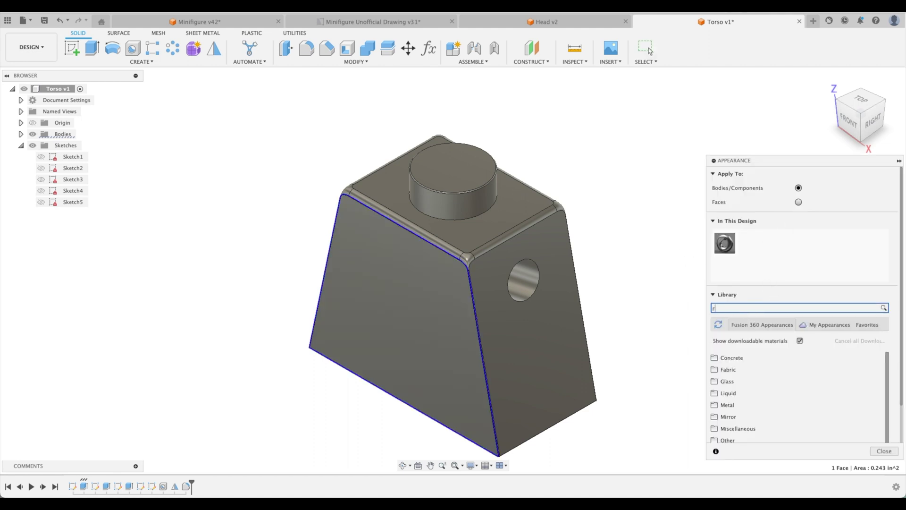
pyautogui.press('Return')
pyautogui.scroll(-5, 801, 346)
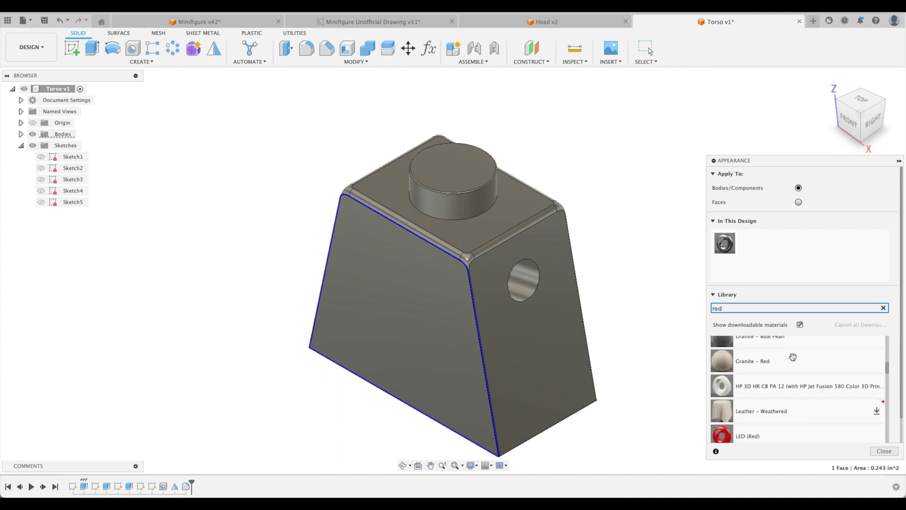
pyautogui.scroll(-6, 800, 347)
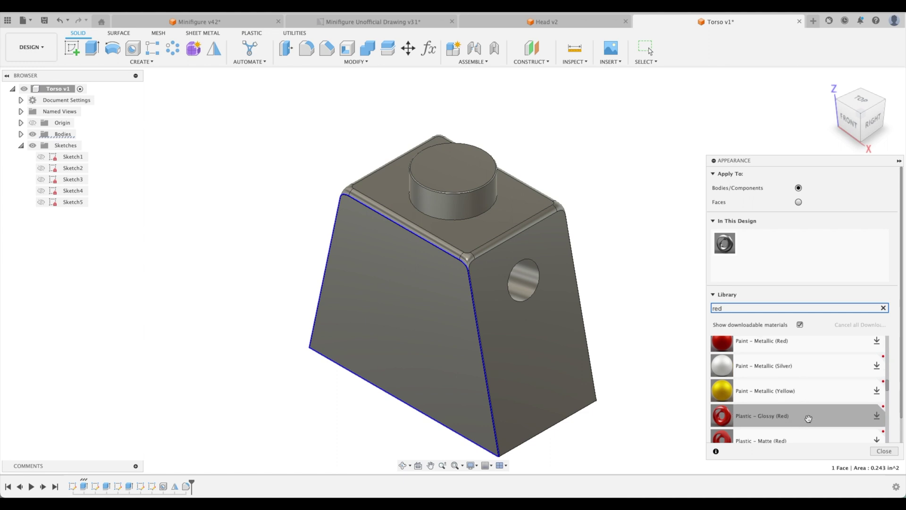
pyautogui.scroll(-3, 809, 419)
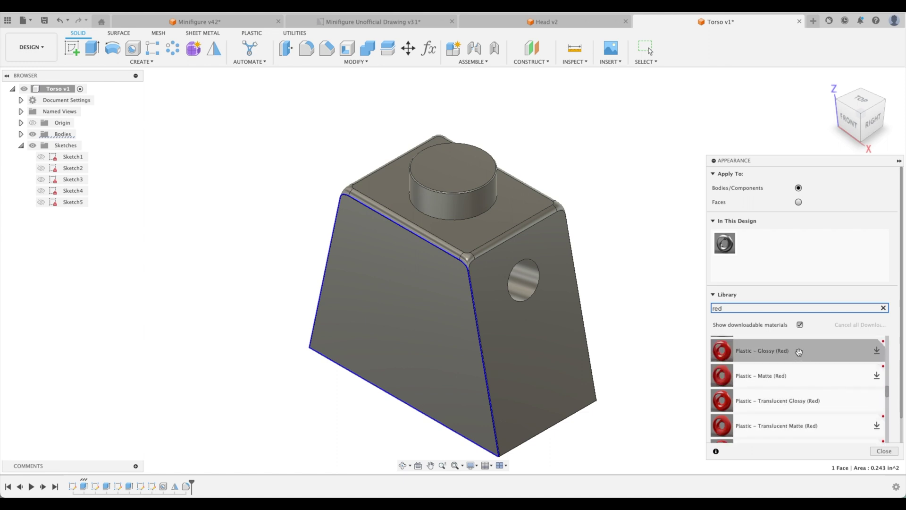
pyautogui.moveTo(799, 353); pyautogui.dragTo(546, 348)
pyautogui.click(884, 451)
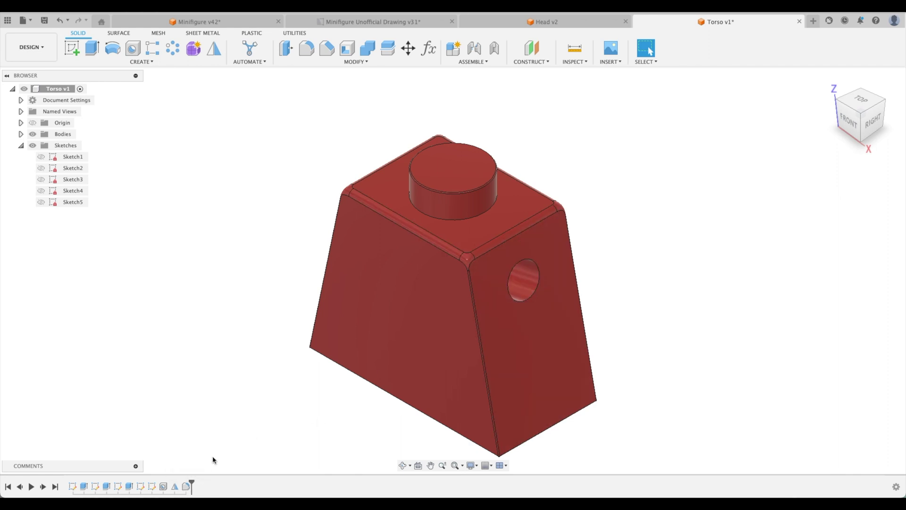
# - Edit the torso's fillet feature to add the outer rims of both arm holes to the smaller-radius selection set
pyautogui.doubleClick(187, 486)
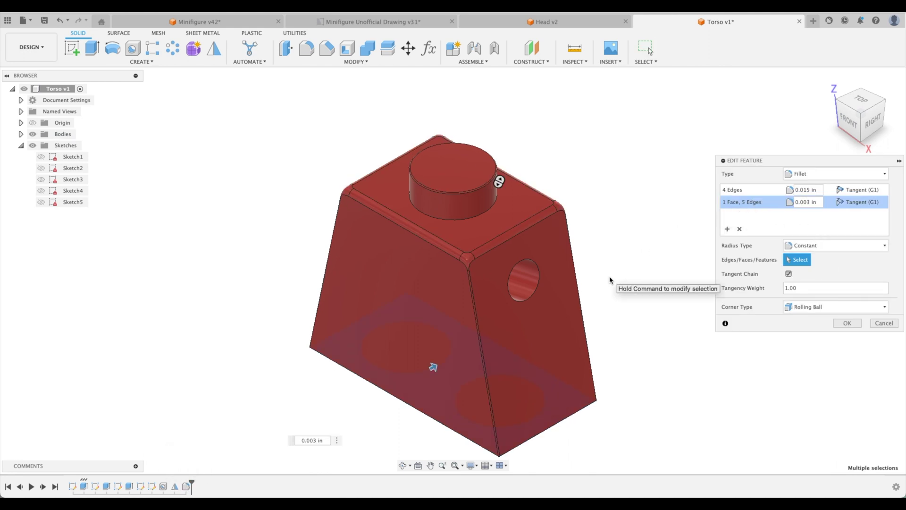
pyautogui.click(540, 290)
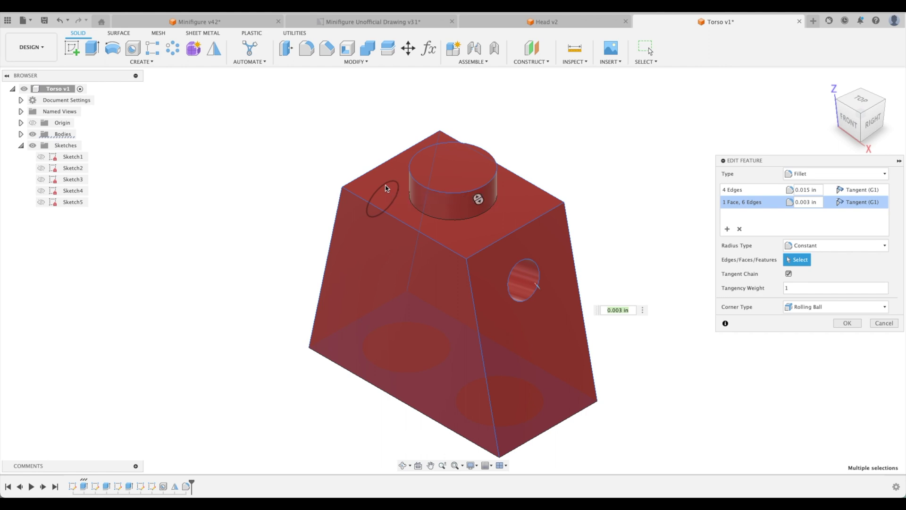
pyautogui.click(385, 185)
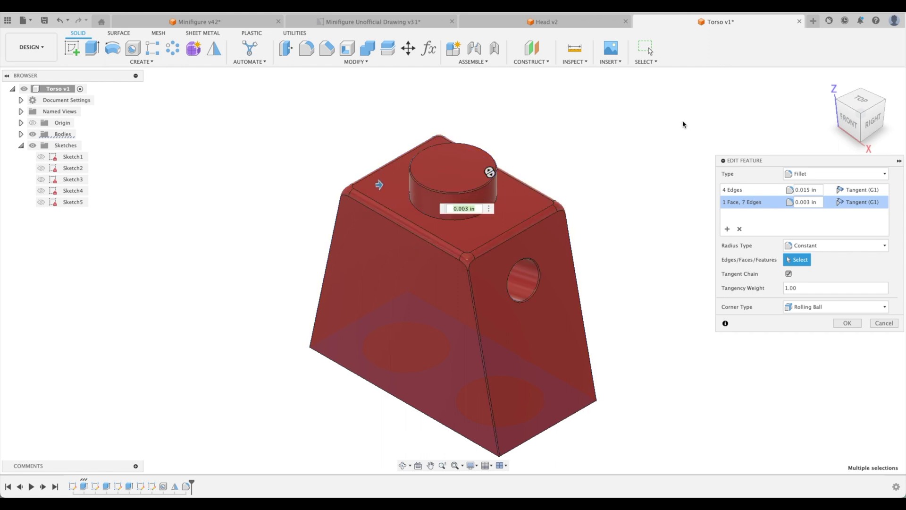
pyautogui.keyDown('shift'); pyautogui.moveTo(630, 242); pyautogui.dragTo(636, 240, button='middle'); pyautogui.keyUp('shift')
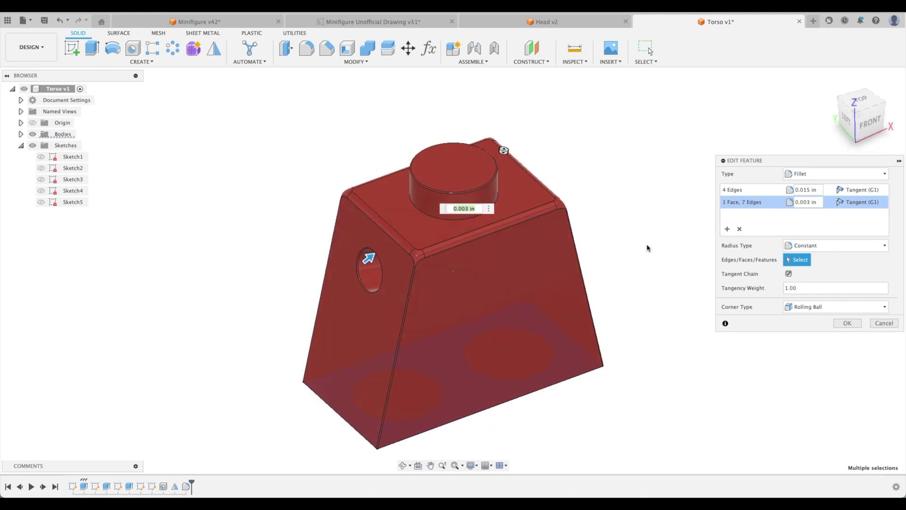
pyautogui.click(847, 323)
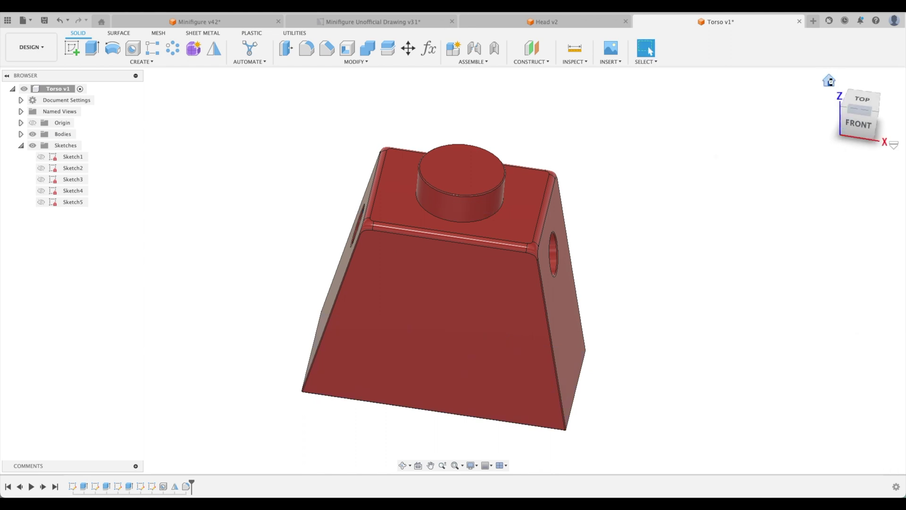
pyautogui.click(829, 81)
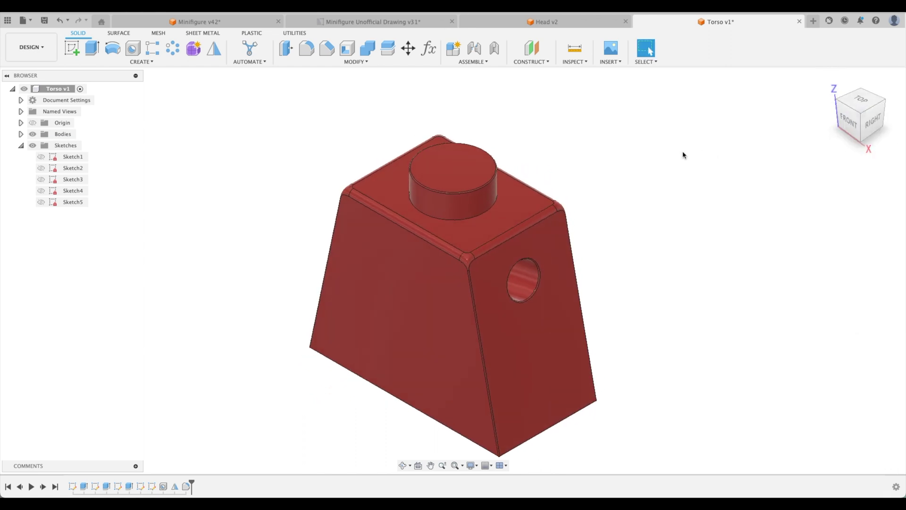